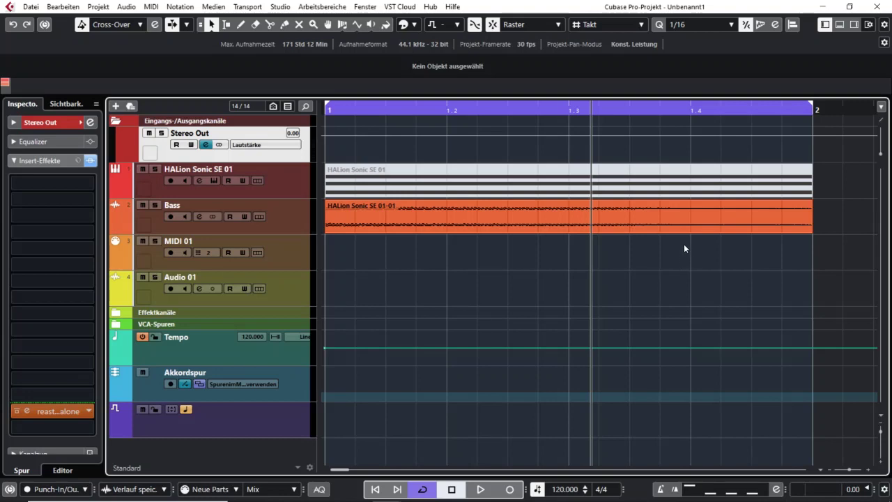
Fade out the bass event from about beat 1.3 to bar 2, then toggle the Info Line off and on.
left_click_drag(810, 202, 609, 221)
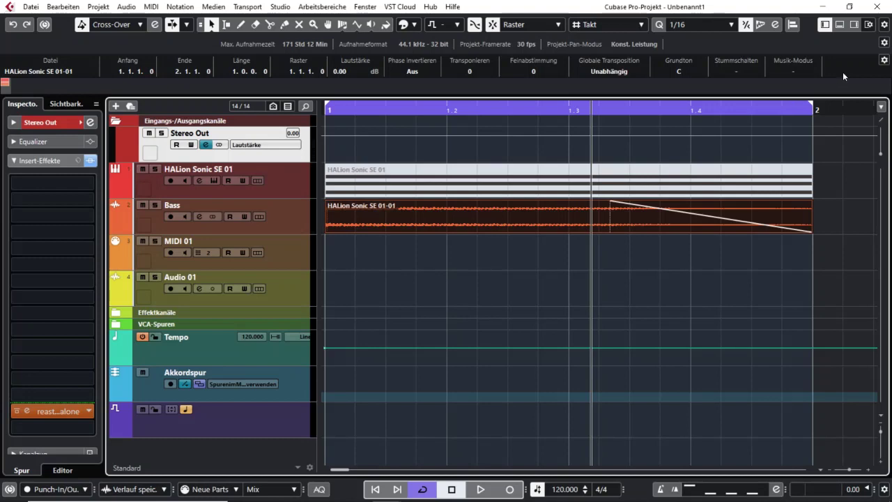
left_click(868, 25)
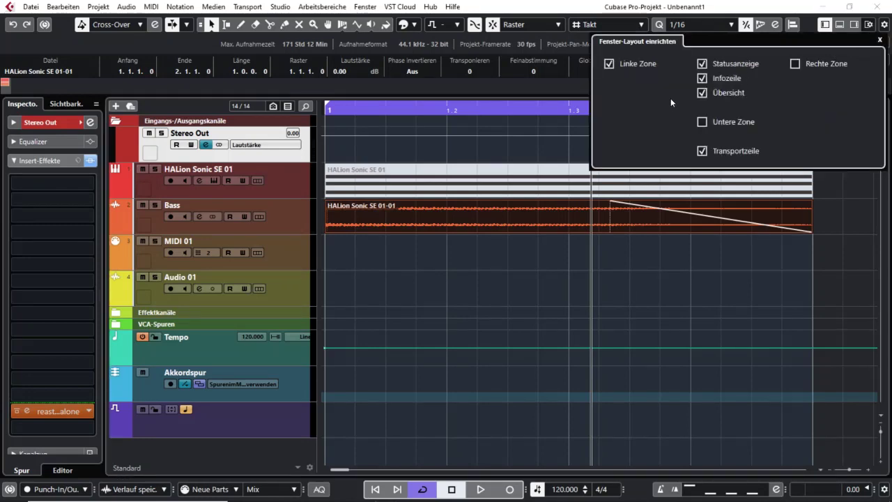
left_click(723, 78)
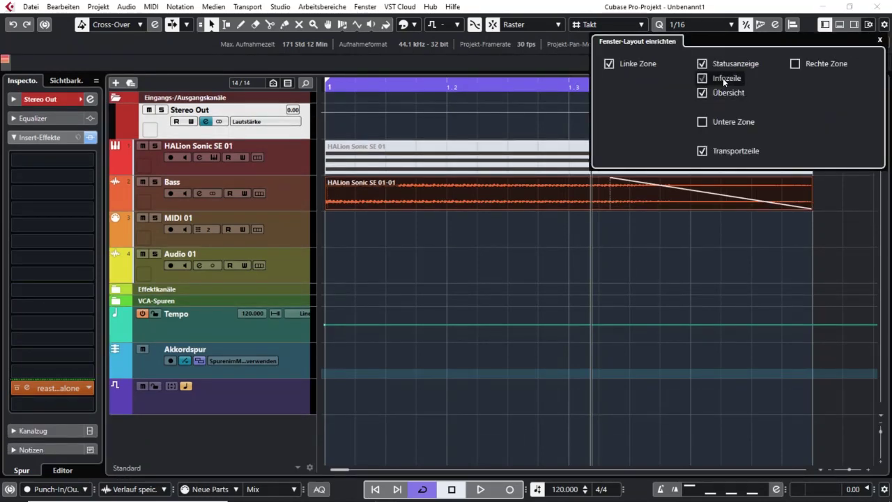
left_click(722, 78)
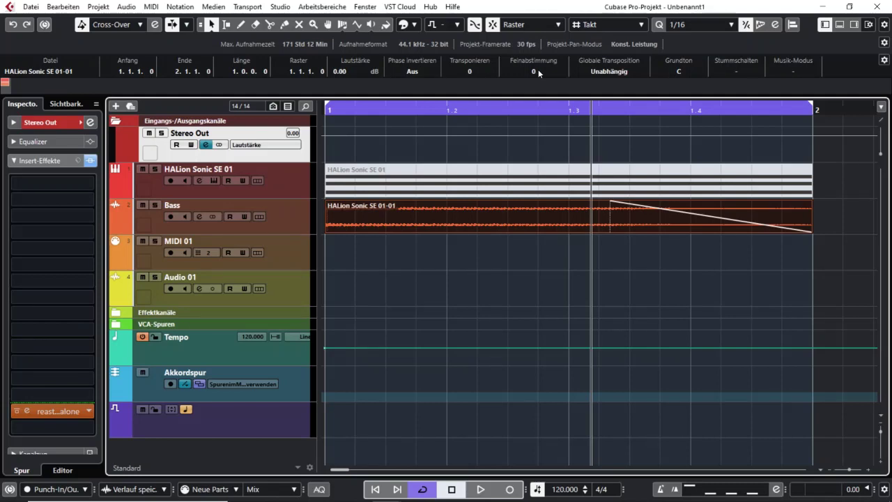
left_click(528, 224)
left_click(540, 243)
mouse_move(540, 69)
left_mouse_down()
mouse_move(540, 46)
mouse_move(543, 129)
mouse_move(542, 52)
mouse_move(544, 92)
mouse_move(542, 70)
left_mouse_up()
mouse_move(481, 225)
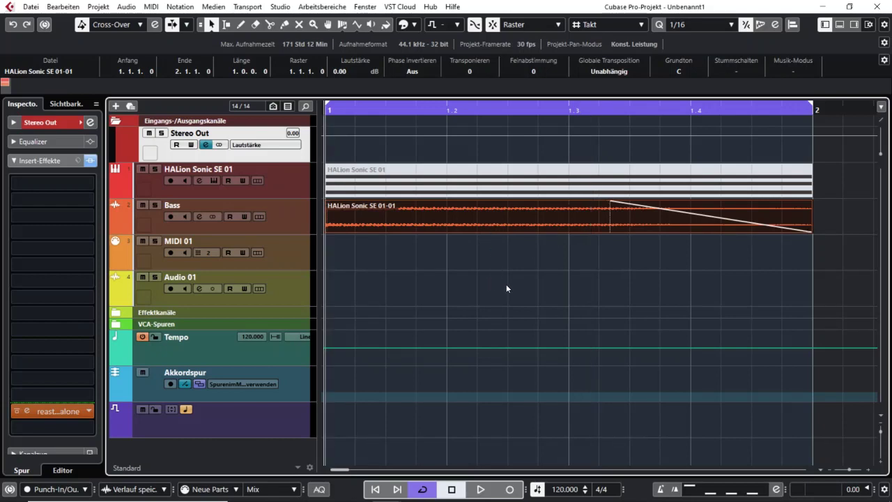
With the loop playing, set the bass event's Transpose to -3 in the Info Line.
key("space")
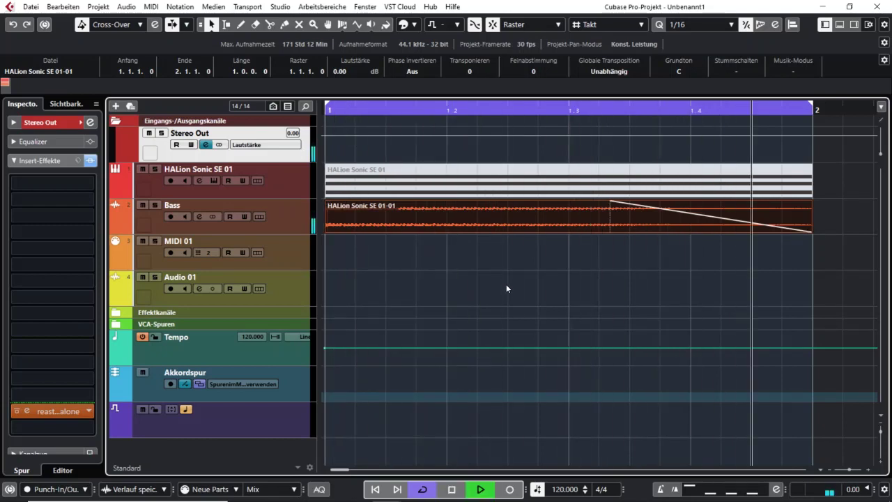
key("space")
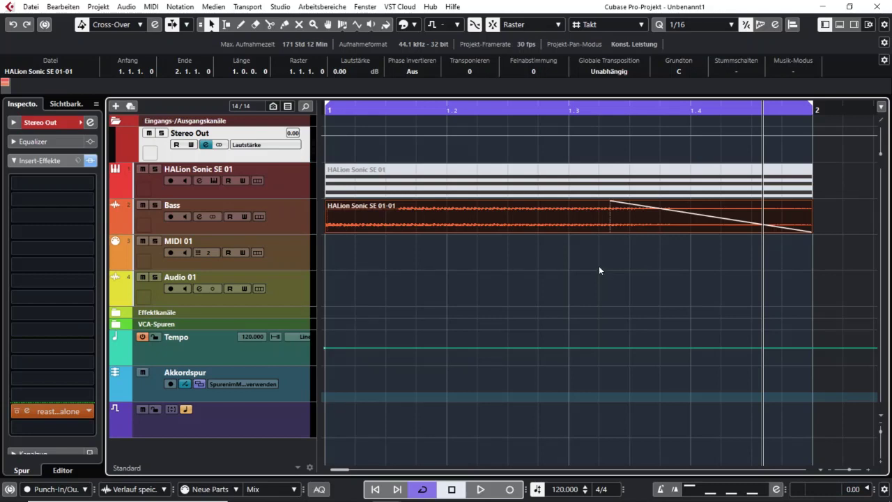
key("space")
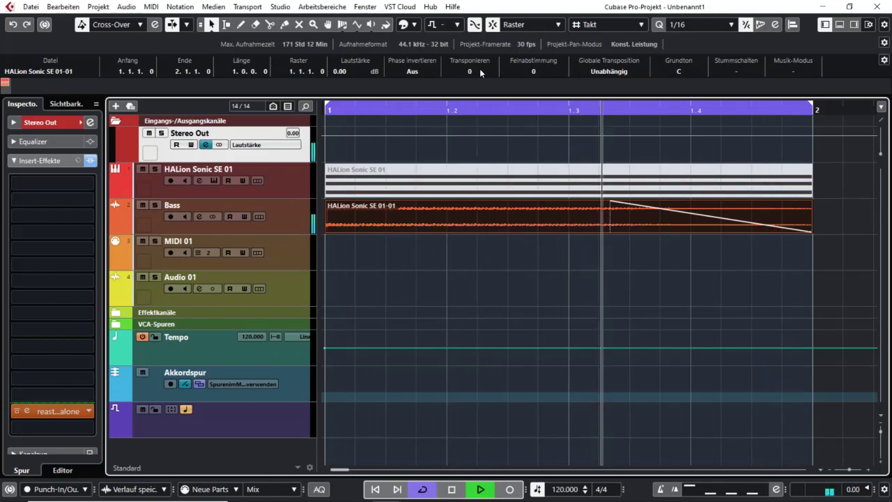
scroll(479, 68, "up", 3)
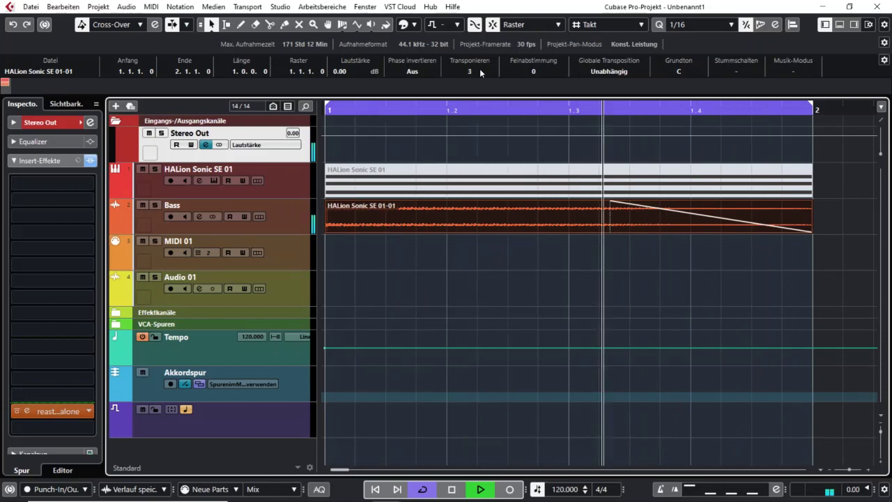
scroll(480, 69, "up", 1)
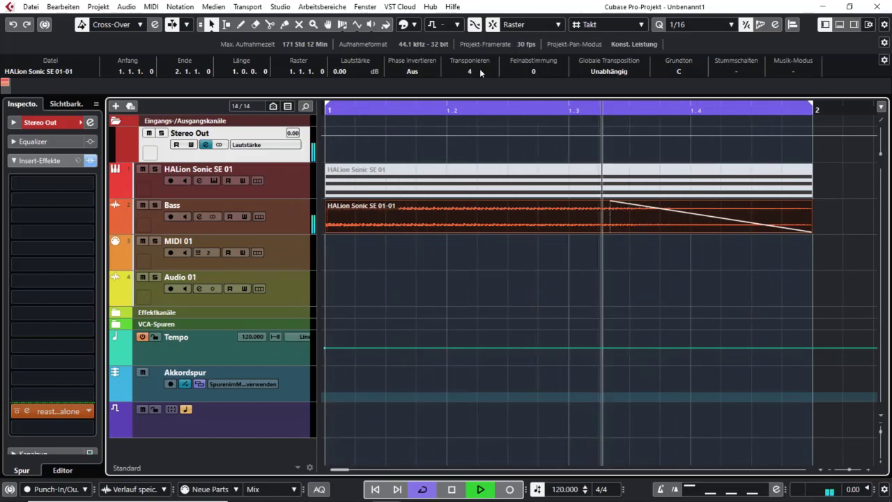
mouse_move(479, 68)
left_mouse_down()
mouse_move(477, 99)
mouse_move(482, 69)
left_mouse_up()
scroll(476, 73, "down", 2)
key("space")
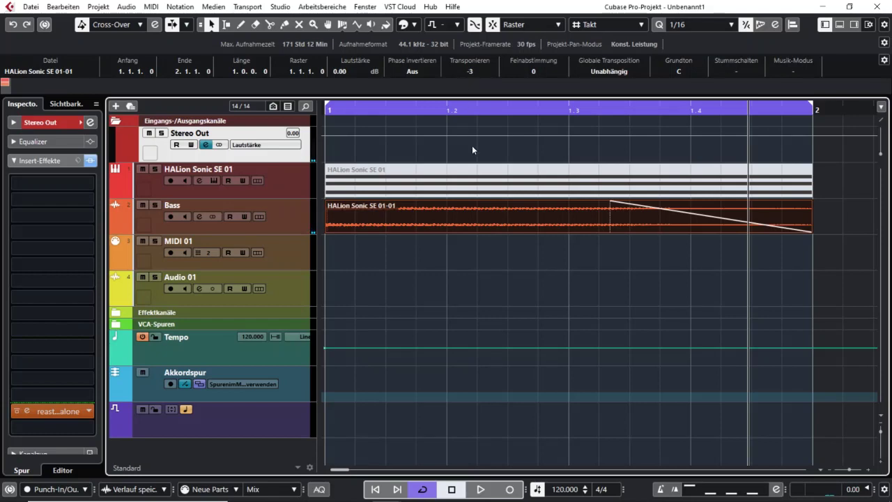
Select the bass event and return its Transpose value from -3 to 0.
left_click(475, 170)
scroll(475, 70, "up", 3)
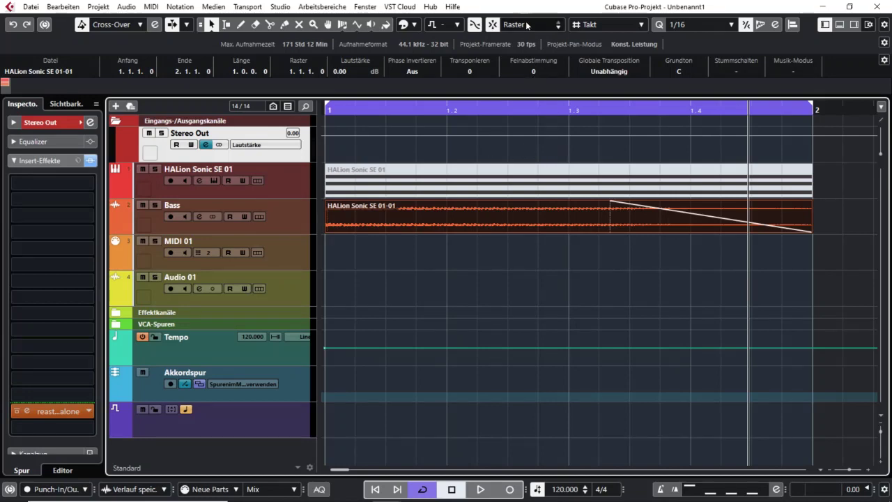
Lower the bass event's fine-tuning to -3 and zoom out to show several bars.
scroll(539, 71, "down", 2)
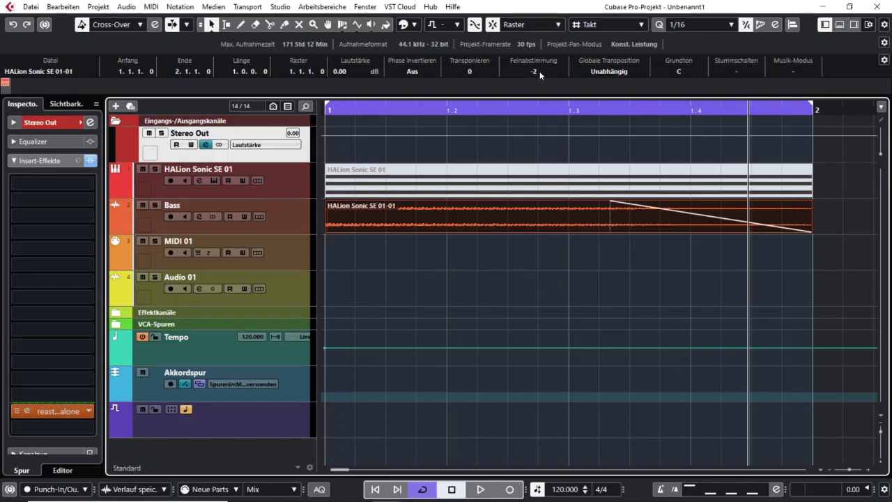
scroll(539, 71, "down", 1)
key("g")
key("g")
left_click(491, 265)
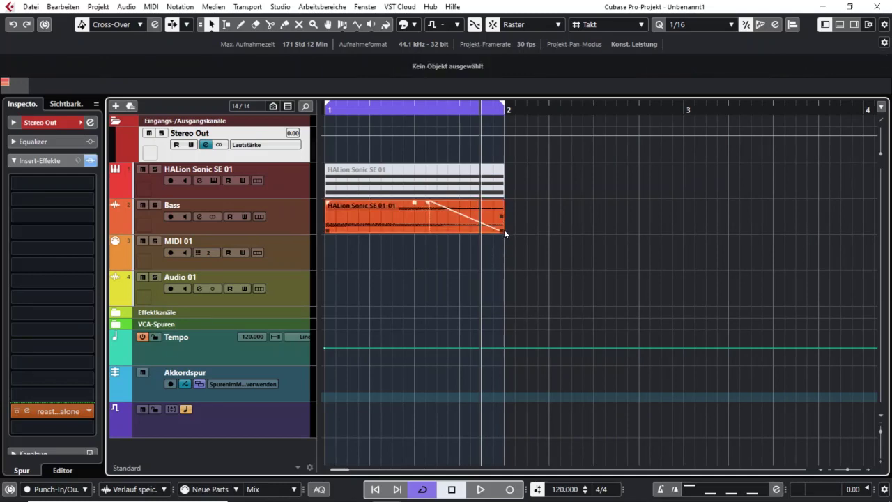
Repeat the bass event into bars 2–3 and give that copy a fine-tuning of -1.
left_click_drag(503, 221, 593, 261)
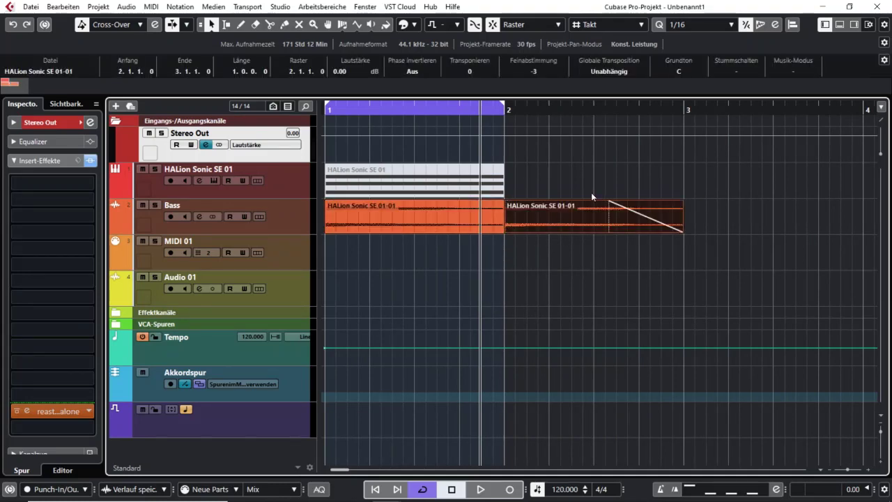
scroll(543, 72, "up", 2)
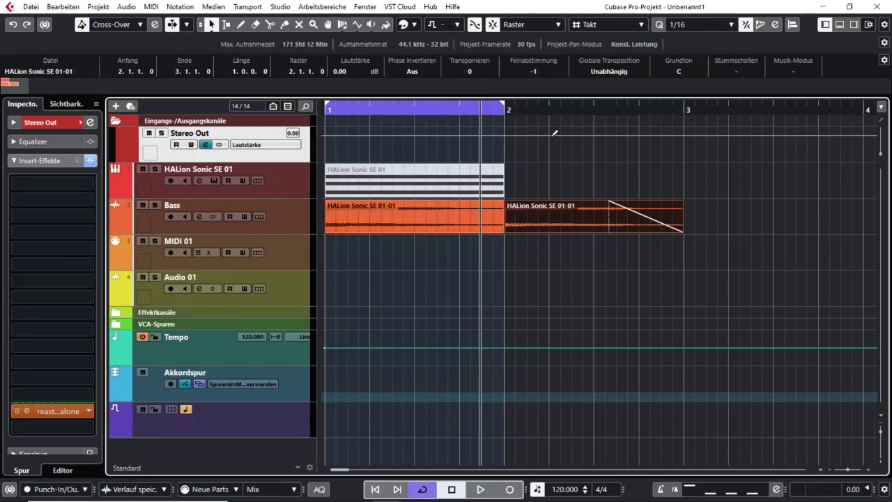
left_click(430, 221)
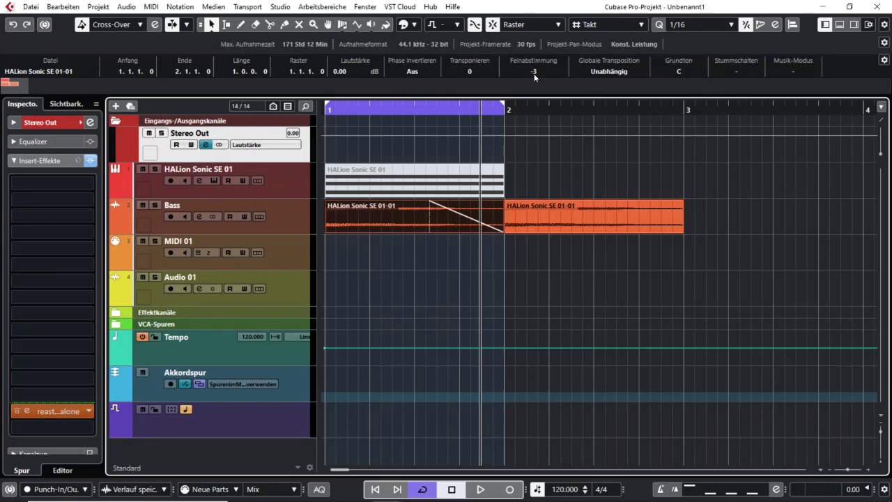
left_click(563, 220)
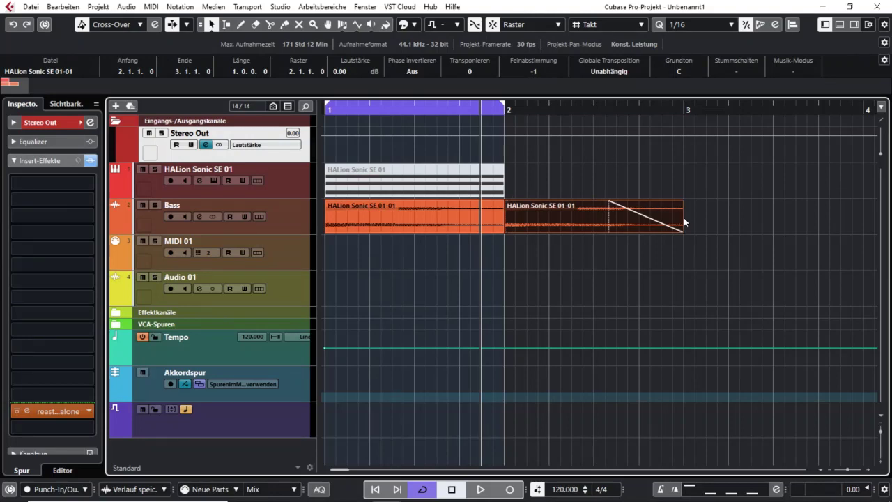
Repeat the event again into bars 3–4, with the bar-3 copy transposed to 1.
left_click_drag(682, 221, 744, 223)
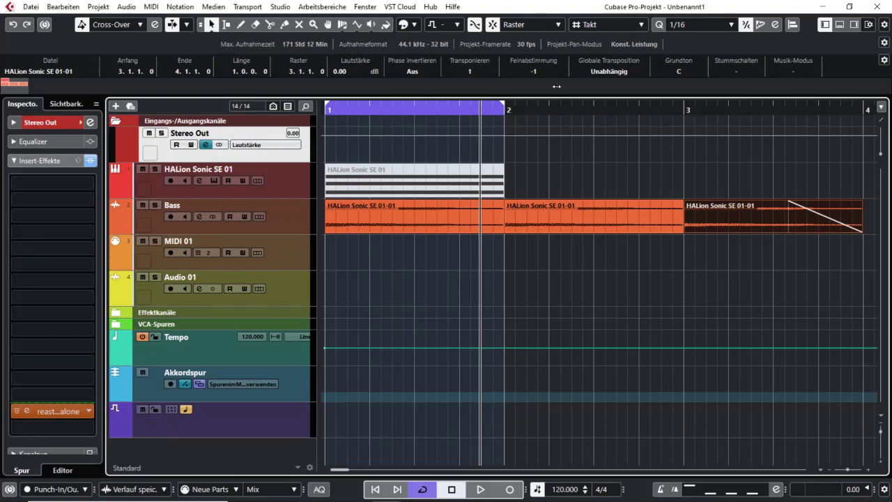
left_click(564, 211)
left_click(448, 216)
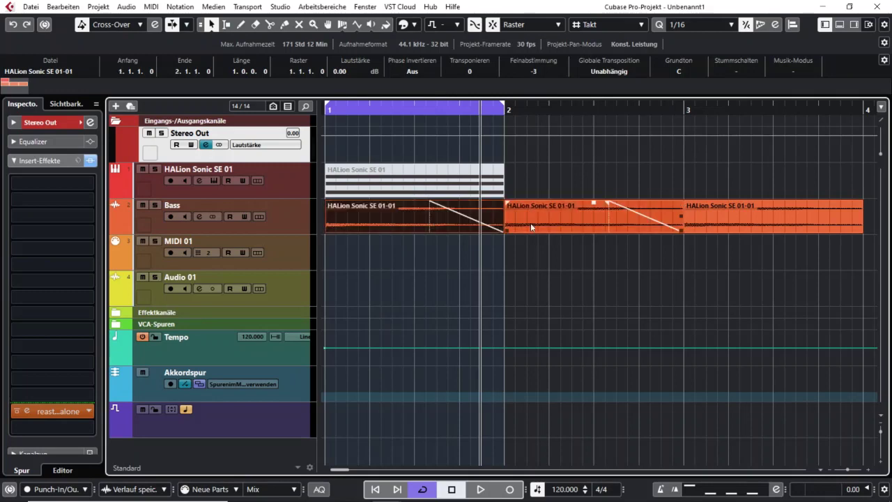
left_click(742, 219)
left_click(743, 220)
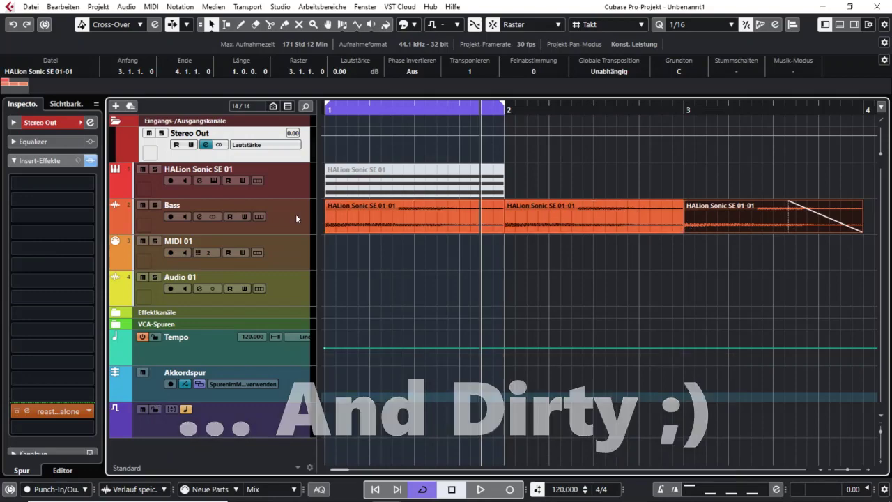
Undo the bass copies, reset fine-tuning to 0, hide the Info Line, and browse the event's Process menu.
key("ctrl+z")
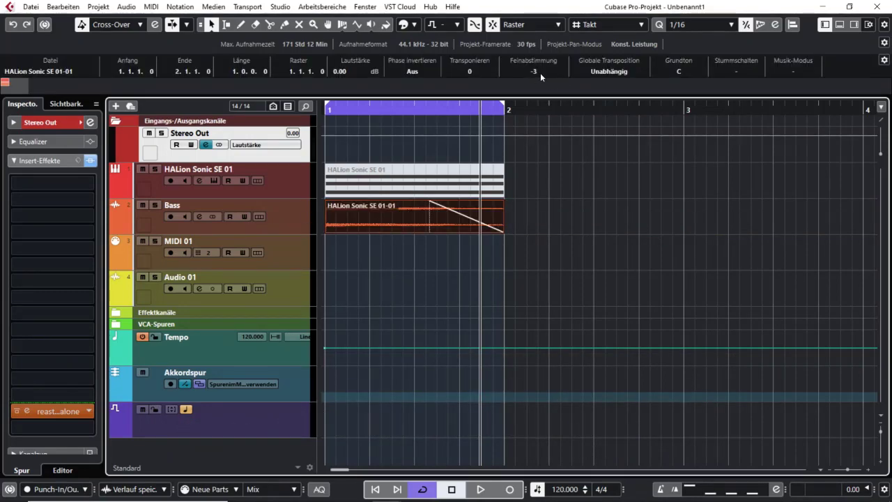
scroll(540, 72, "up", 2)
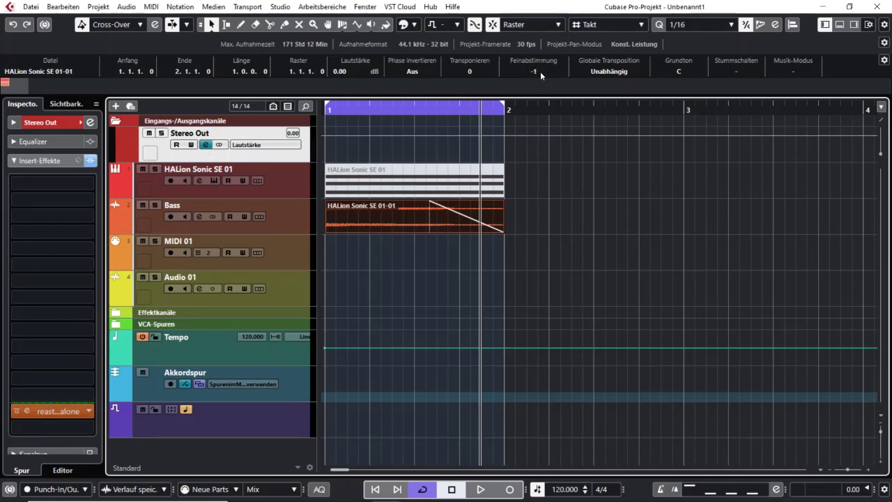
left_click(870, 25)
left_click(717, 82)
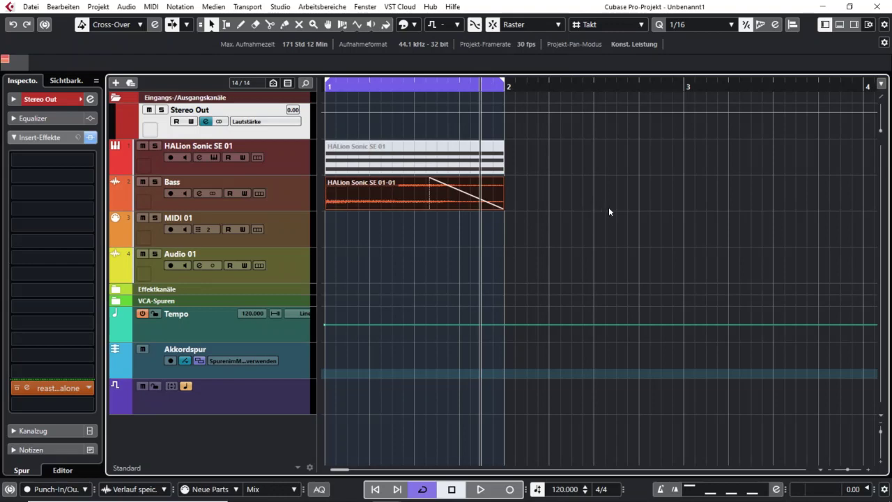
right_click(384, 197)
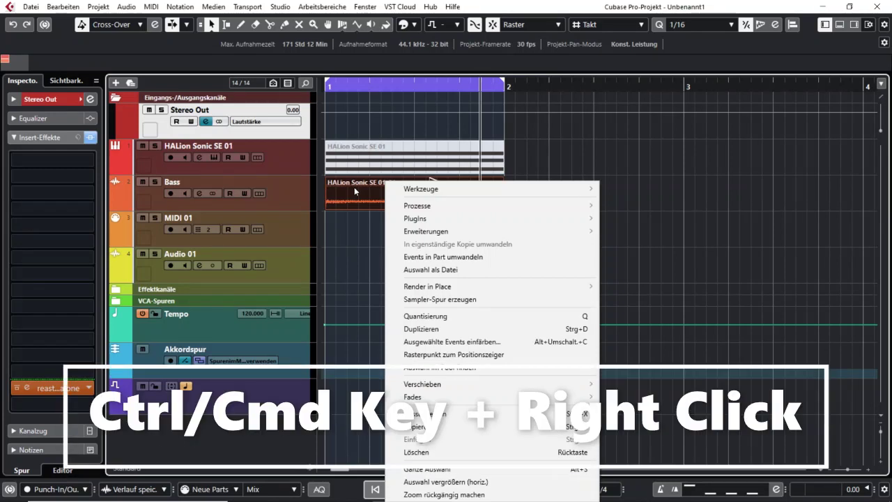
mouse_move(435, 206)
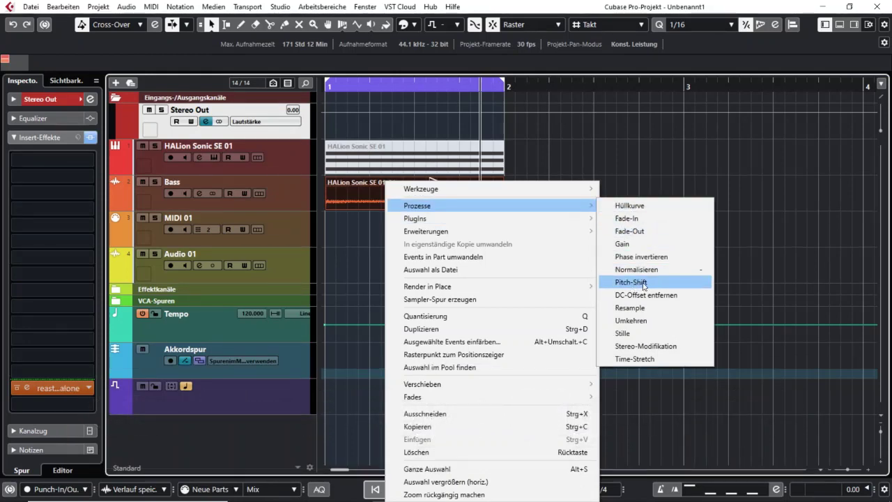
left_click(630, 153)
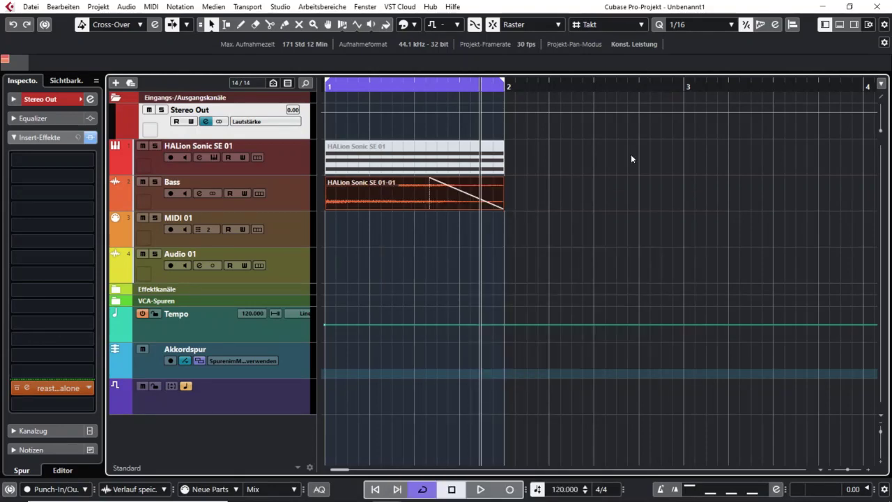
left_click(117, 7)
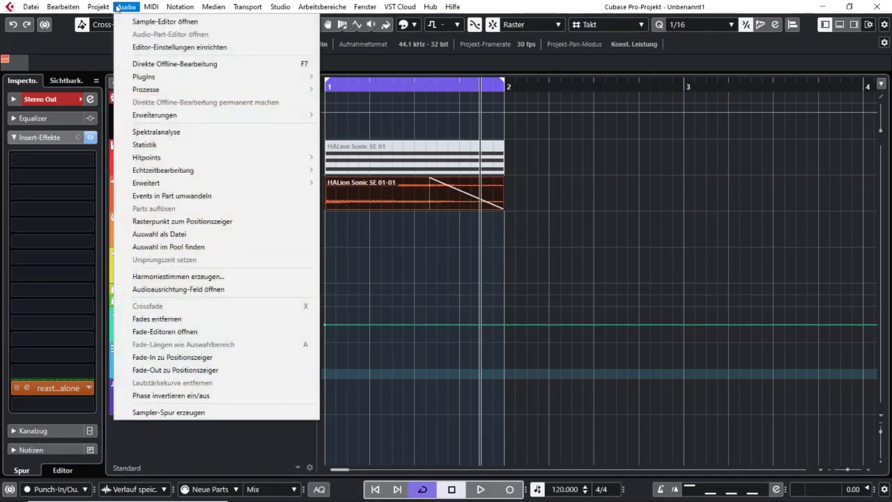
left_click(128, 8)
left_click(128, 8)
mouse_move(152, 91)
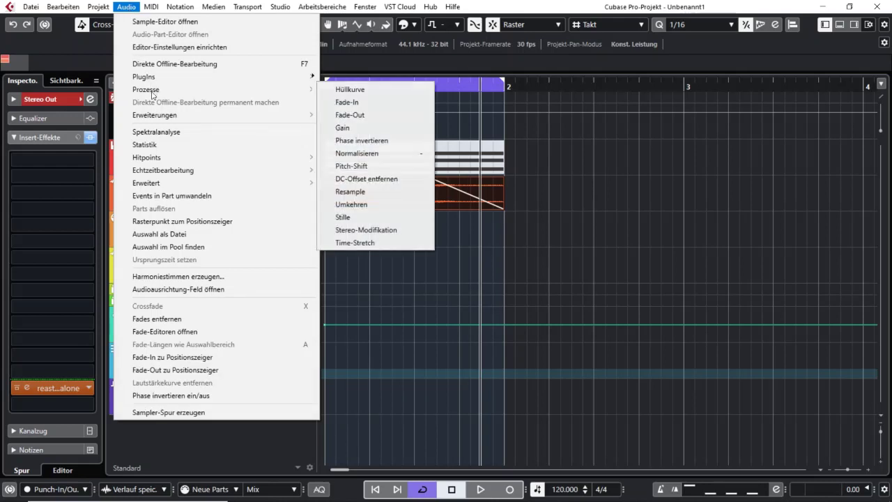
mouse_move(313, 91)
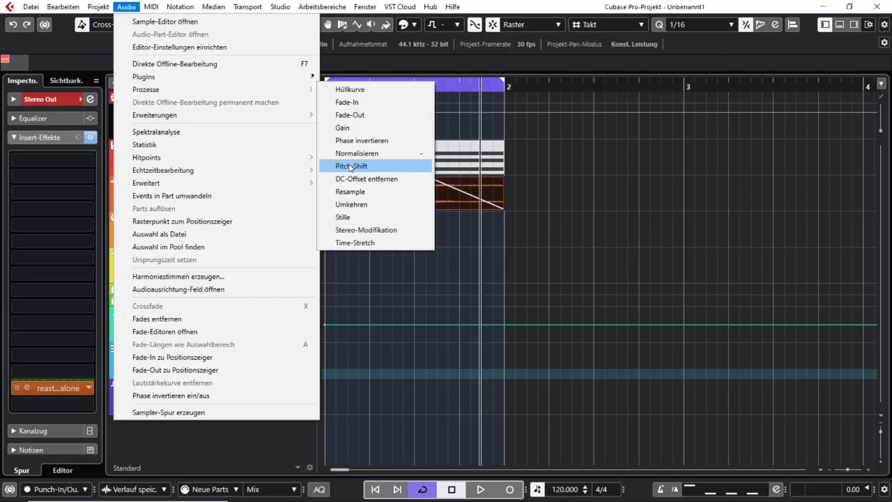
left_click(657, 205)
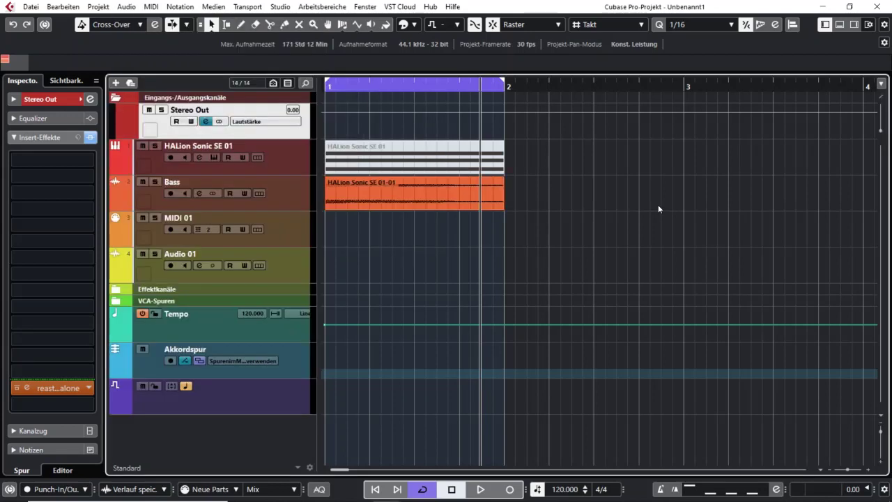
double_click(395, 204)
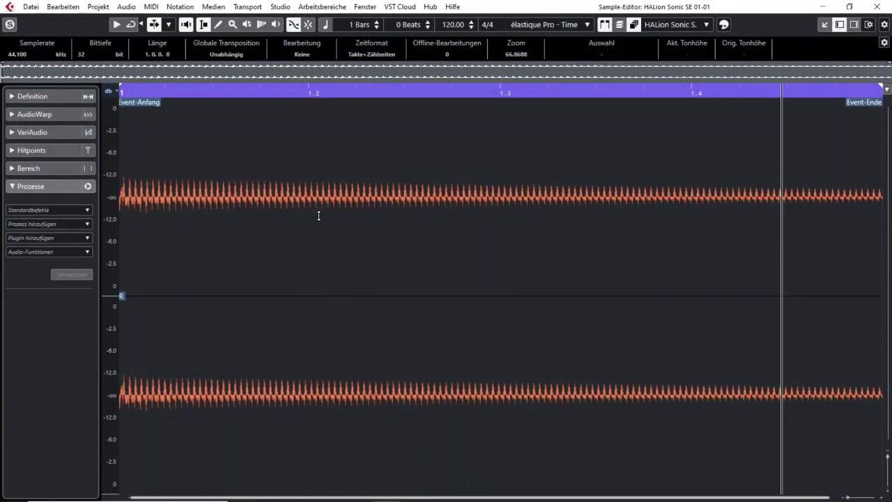
left_click(14, 186)
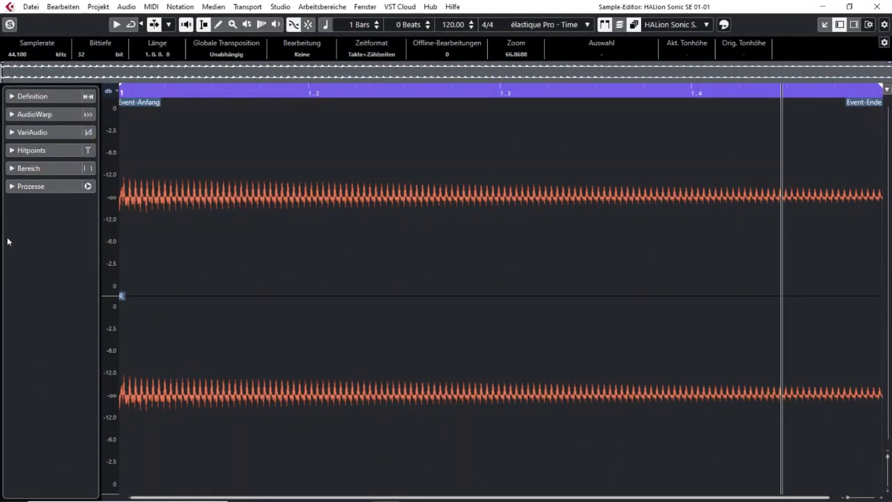
left_click(13, 187)
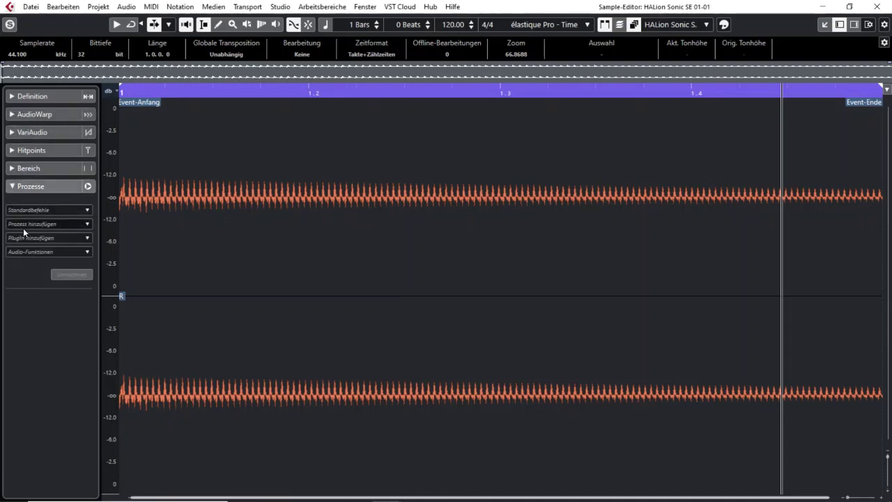
left_click(42, 224)
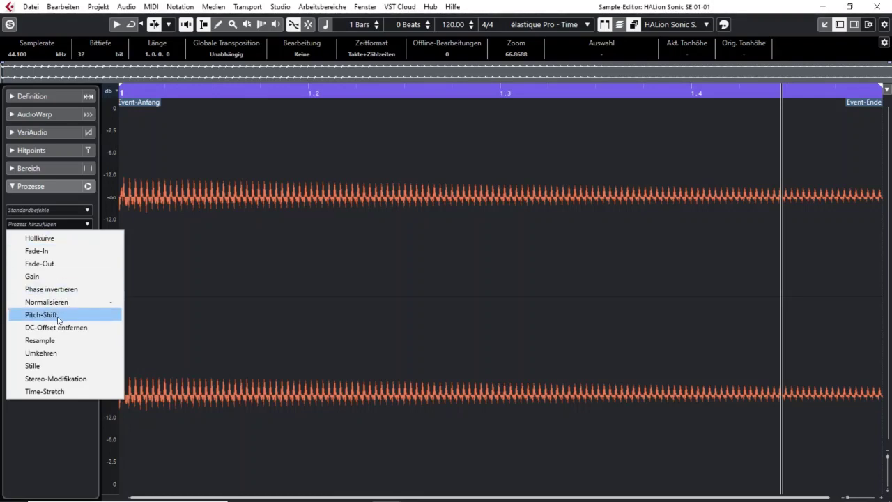
left_click(473, 359)
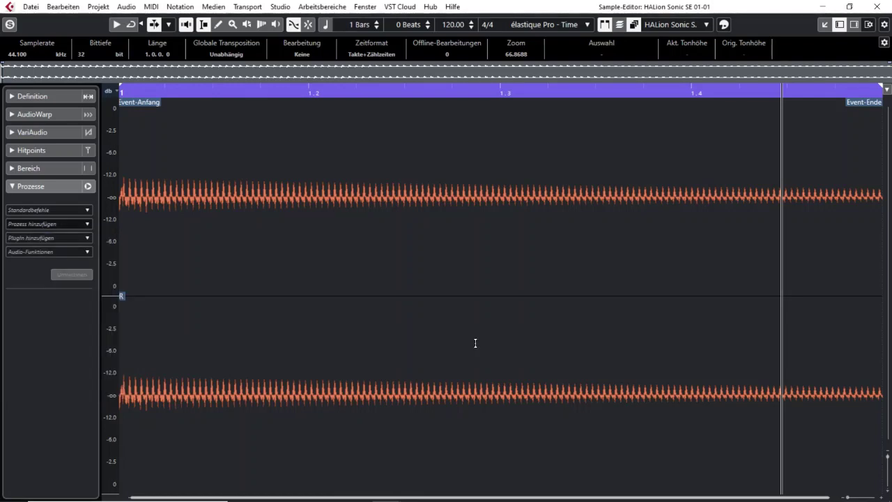
left_click(876, 7)
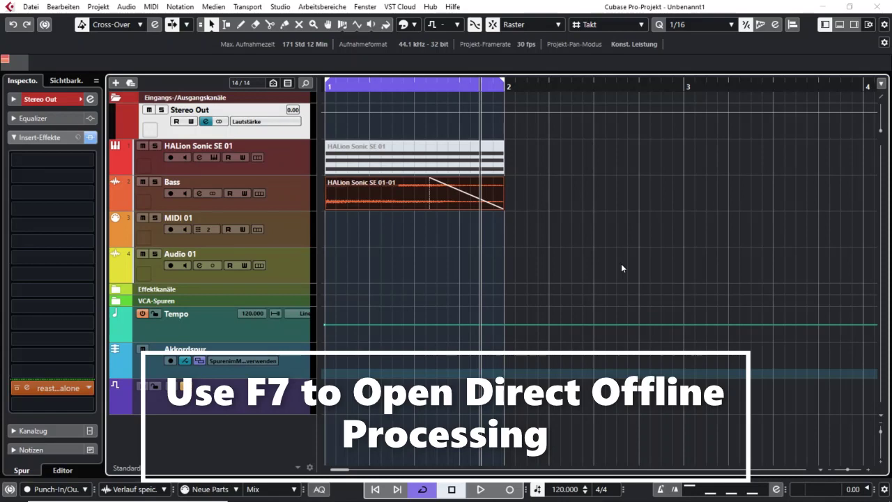
Launch Direct Offline Processing with F7 and pick Pitch-Shift from the process list for the Bass event.
key("F7")
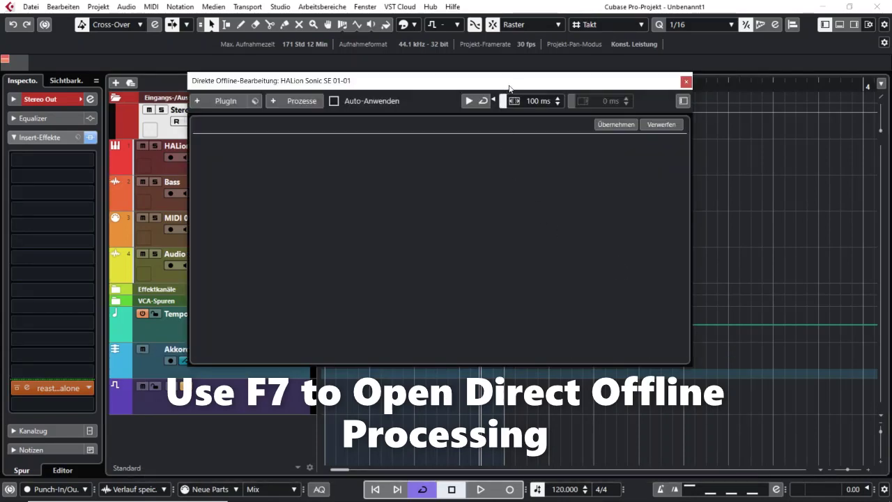
left_click_drag(509, 89, 540, 84)
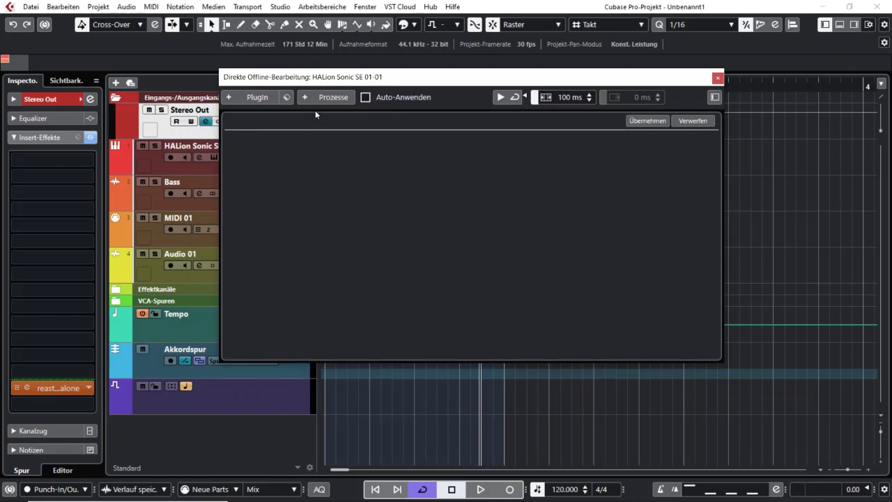
left_click(332, 99)
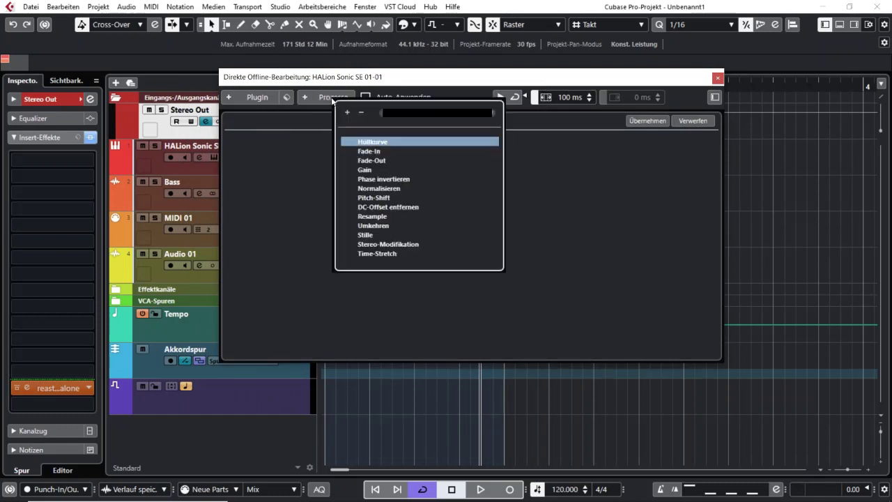
left_click(371, 199)
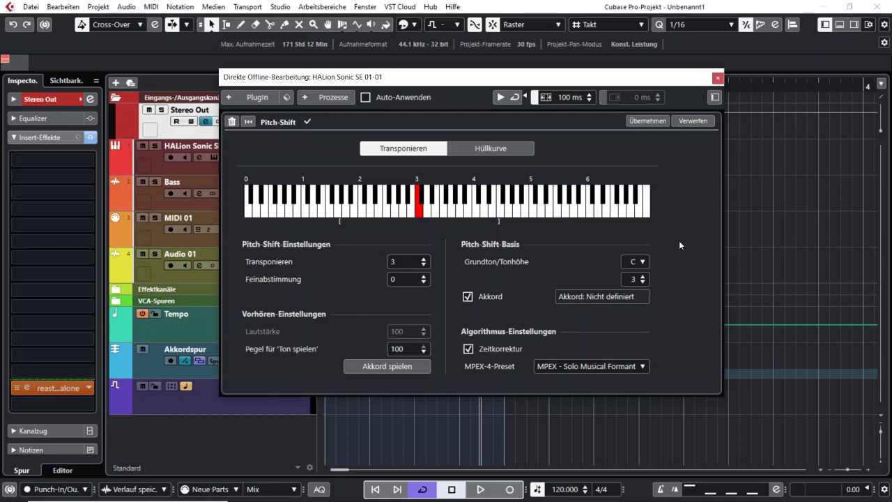
left_click_drag(460, 77, 475, 68)
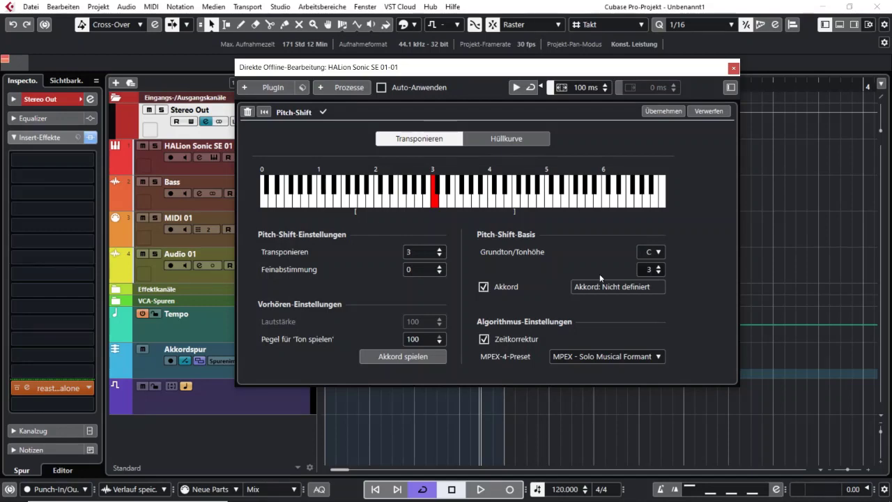
Move the Pitch-Shift root note along the keyboard, up to C5, then to A3 and back to C3.
left_click(402, 204)
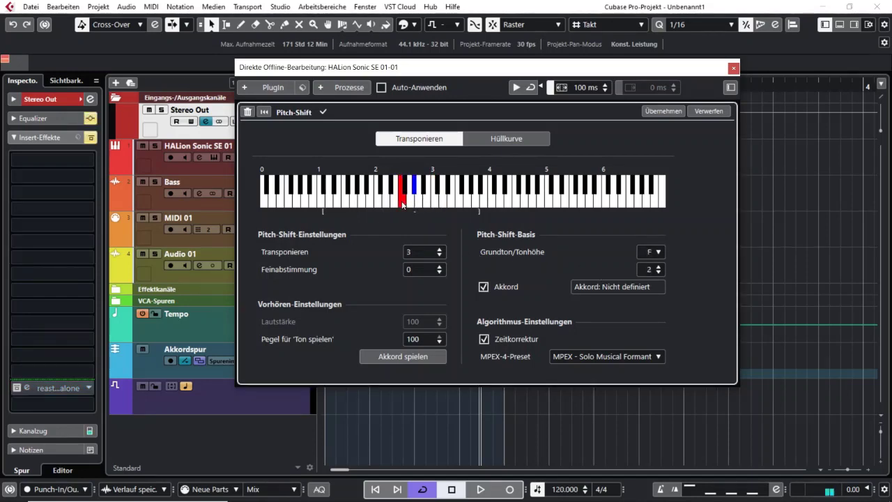
left_click(442, 204)
left_click(480, 204)
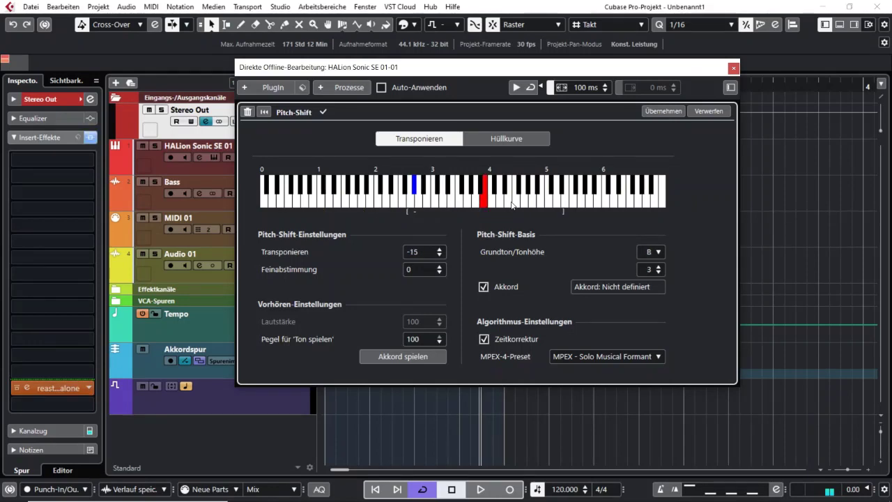
left_click(507, 204)
left_click(547, 204)
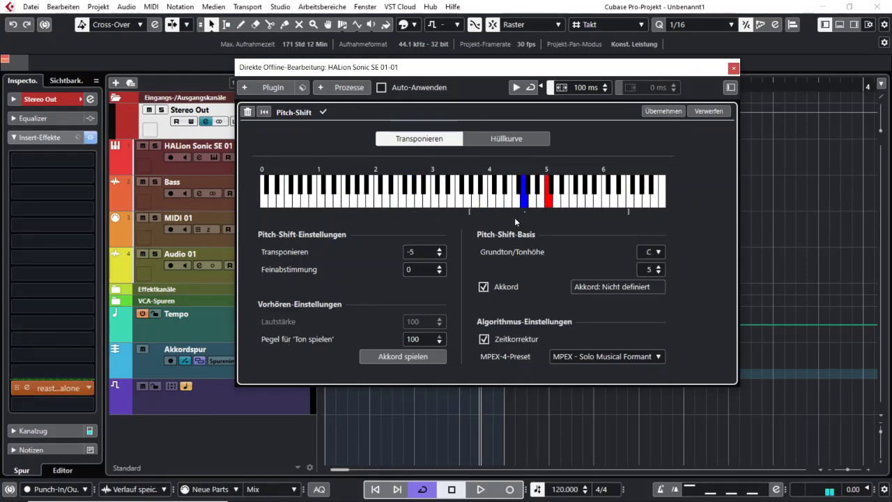
left_click(472, 201, "alt")
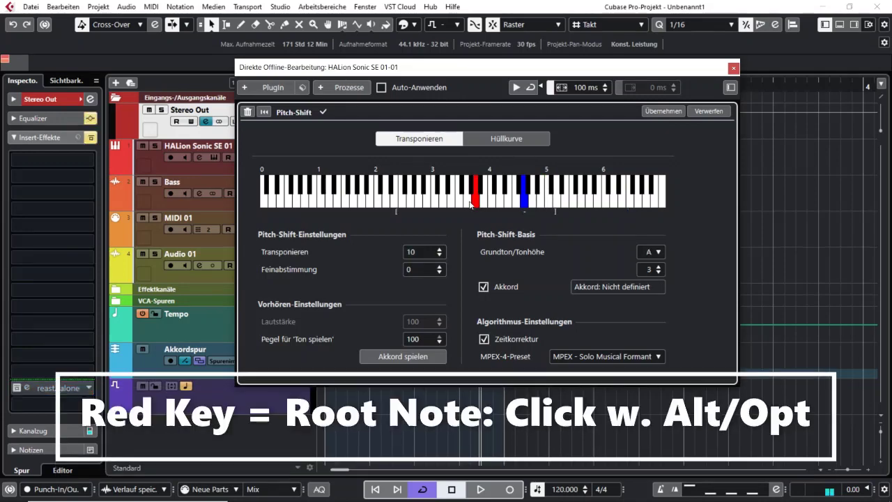
left_click(432, 202, "alt")
left_click(447, 187)
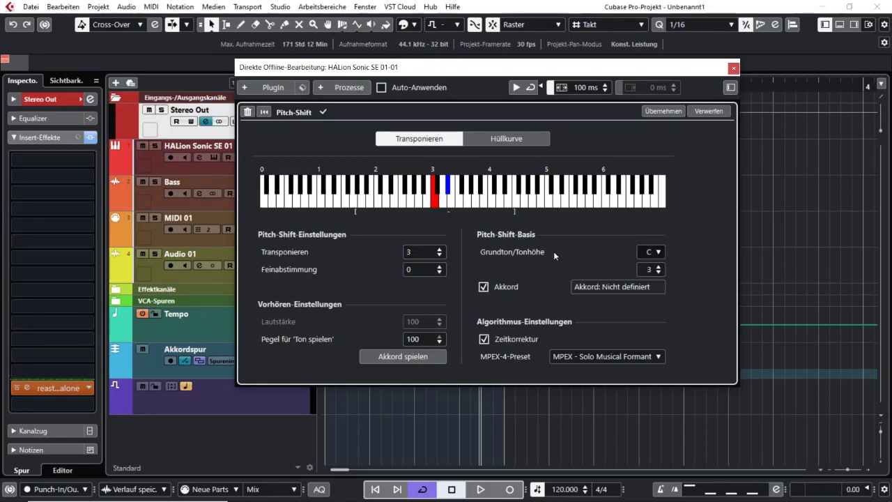
Pick G as the root note, adjust its octave, then switch the root note back to C.
left_click(659, 252)
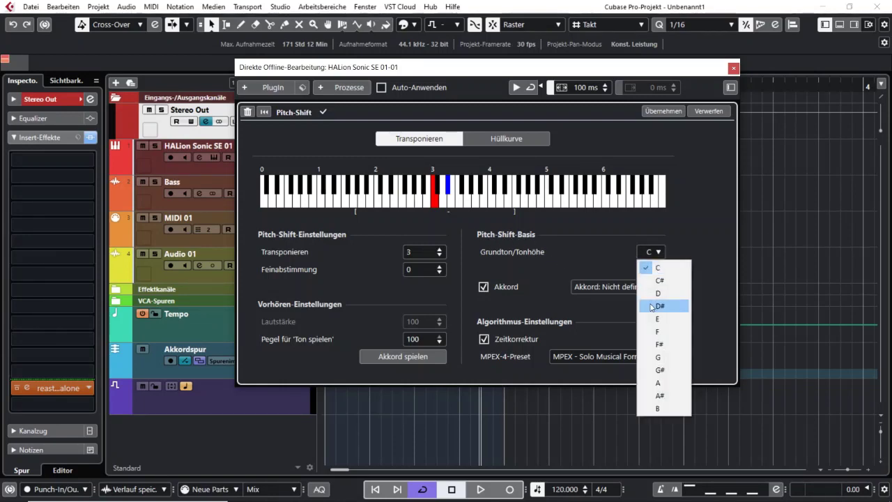
left_click(666, 357)
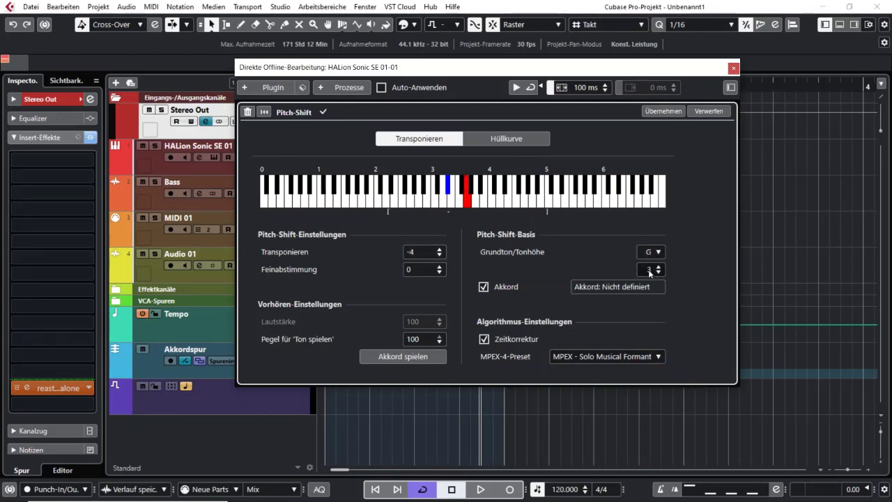
scroll(648, 273, "up", 1)
scroll(648, 273, "down", 1)
scroll(648, 274, "down", 1)
scroll(648, 273, "down", 1)
scroll(649, 273, "up", 1)
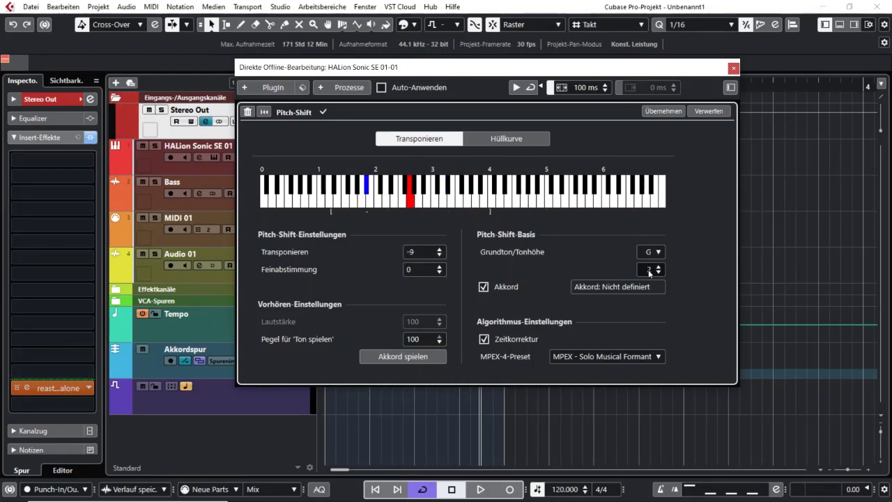
scroll(649, 273, "up", 1)
left_click(657, 252)
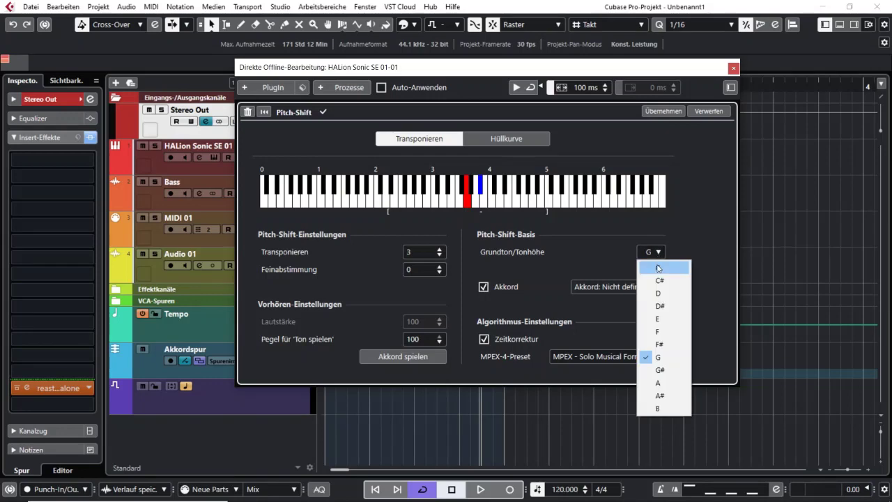
left_click(659, 268)
Turn off Akkord mode and set the target note to E3, giving a transpose of 4.
left_click(483, 286)
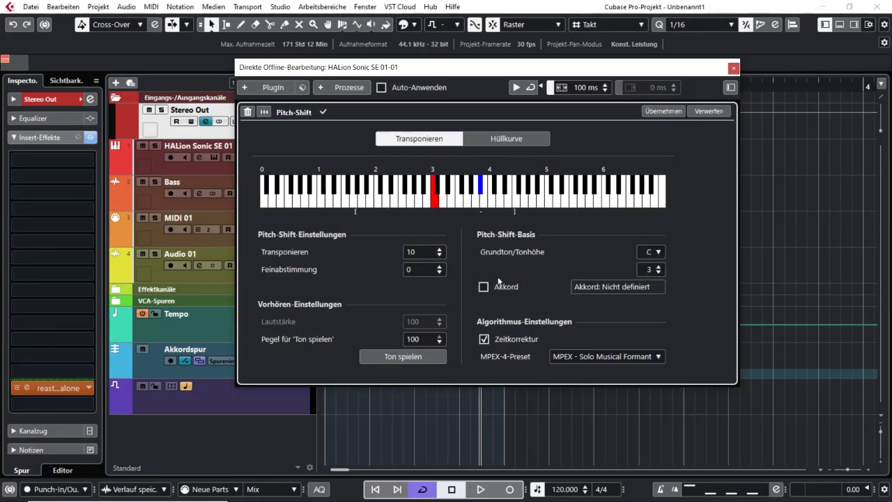
left_click(459, 202)
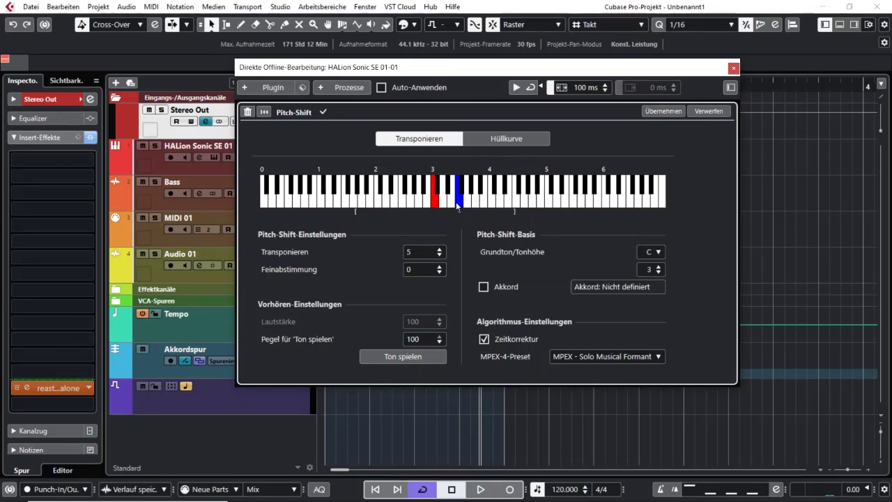
left_click(475, 202)
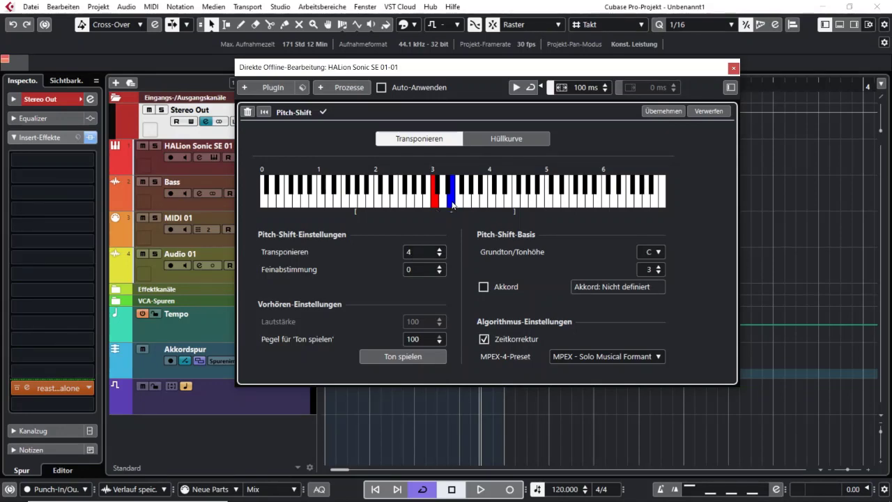
left_click_drag(490, 74, 457, 69)
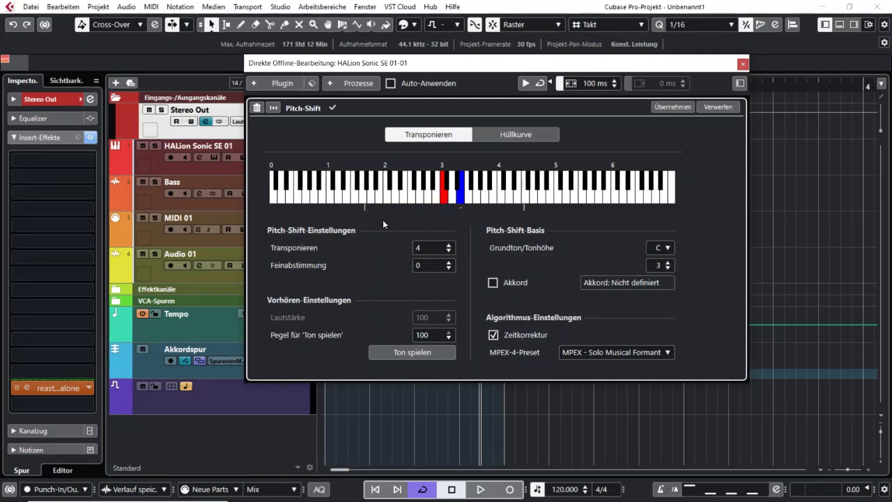
Try target notes at +12 and +16 semitones, ending on a note 15 semitones below C3.
left_click_drag(468, 205, 504, 203)
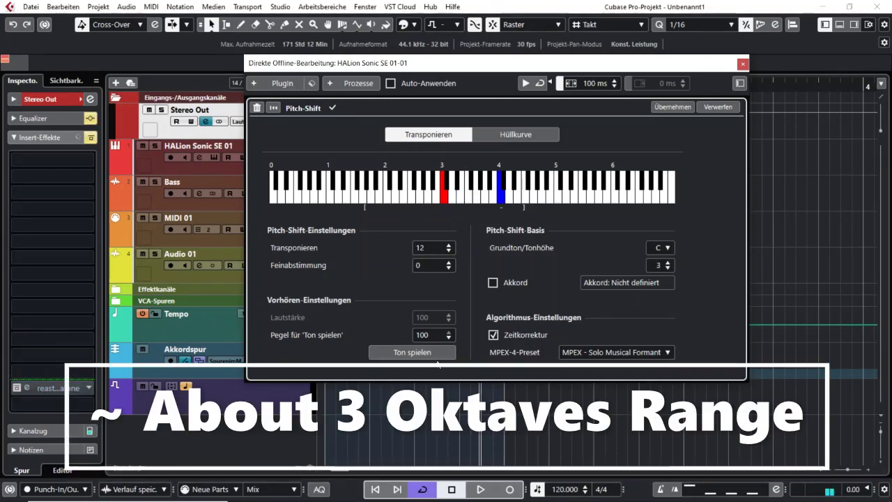
left_click(517, 195)
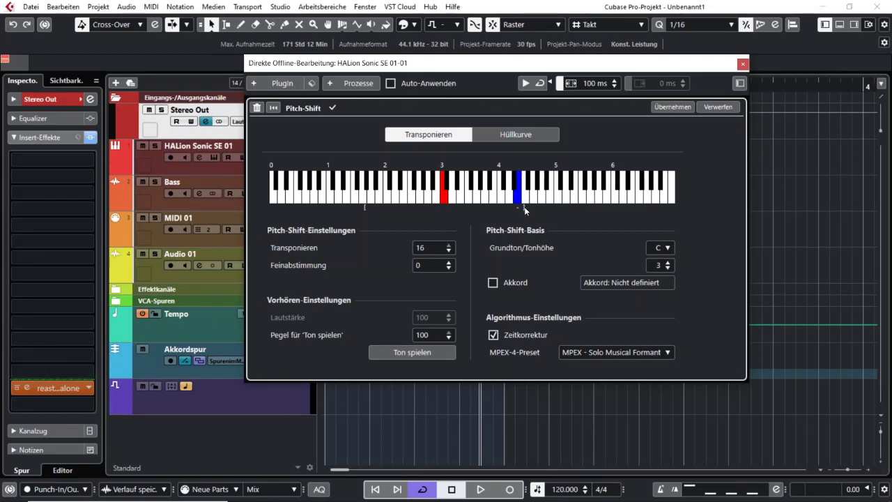
left_click(371, 195)
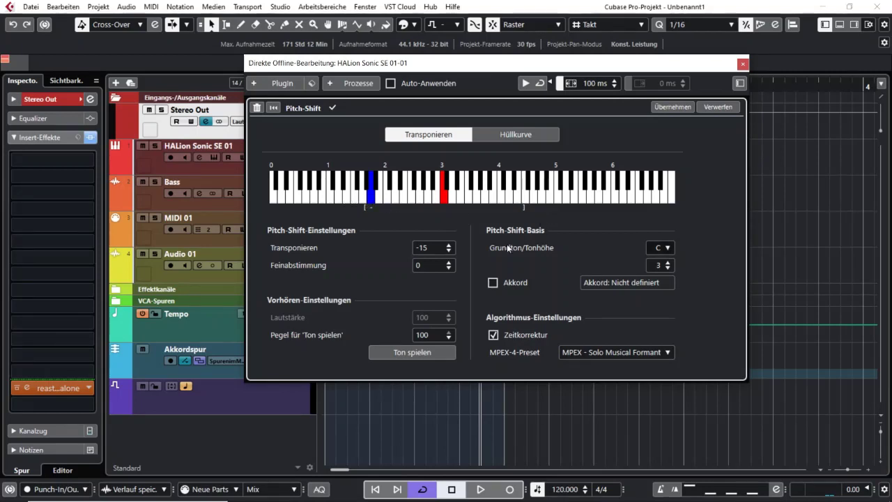
Set the target note to E3 (+4) and nudge the Transpose value with the mouse wheel.
left_click(459, 195)
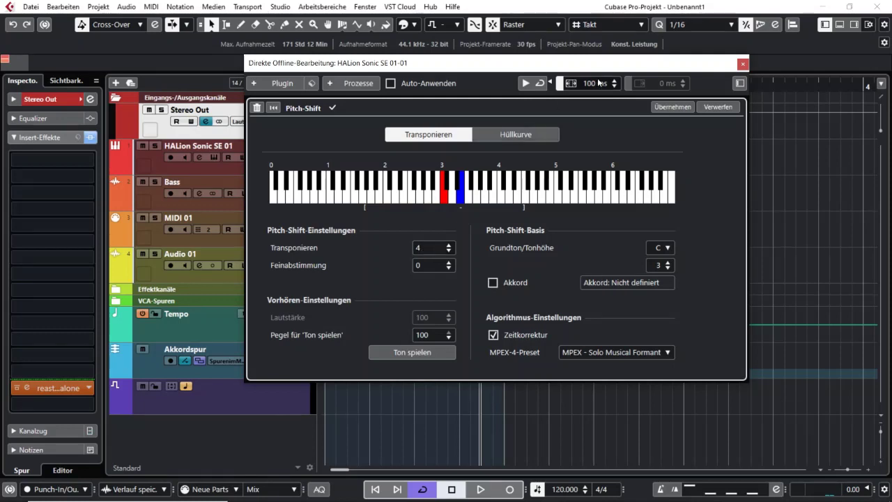
left_click(416, 248)
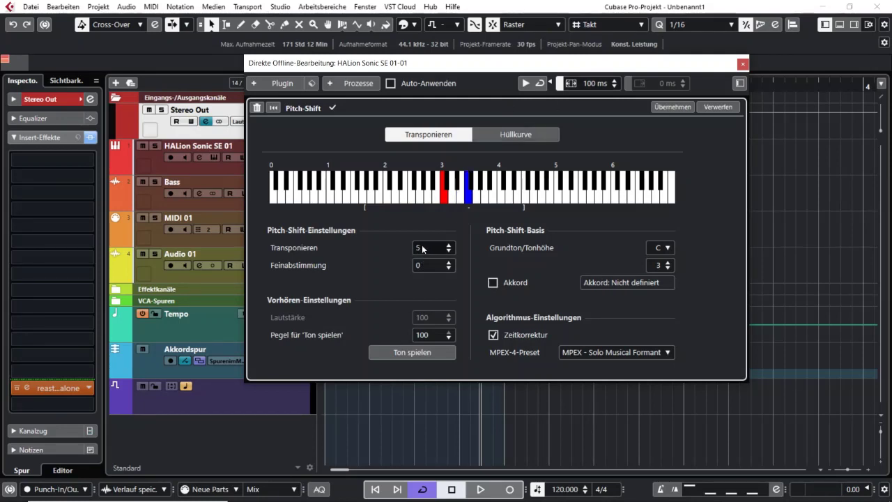
scroll(422, 248, "up", 2)
scroll(424, 252, "down", 3)
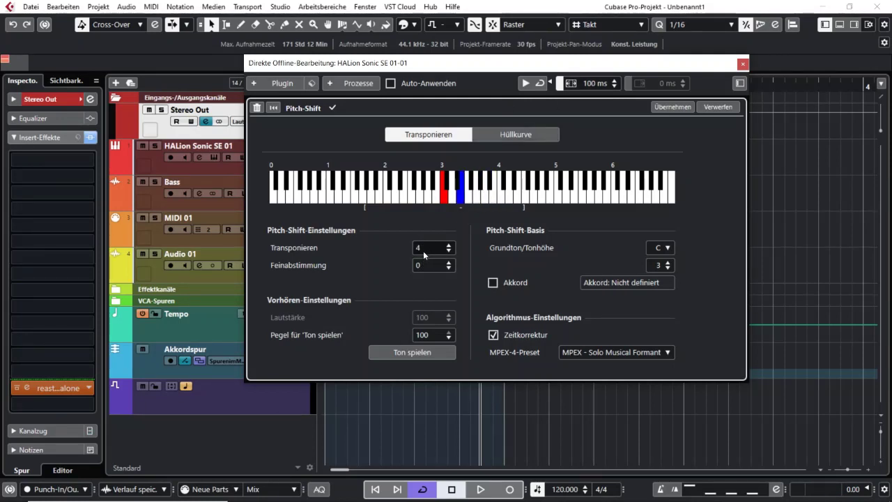
scroll(424, 252, "up", 1)
scroll(423, 250, "down", 2)
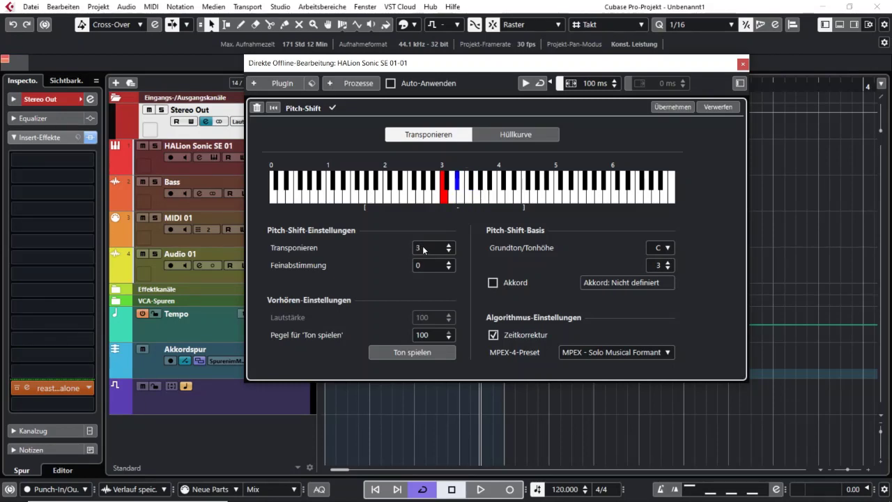
scroll(424, 249, "up", 2)
scroll(426, 252, "down", 2)
scroll(427, 253, "up", 1)
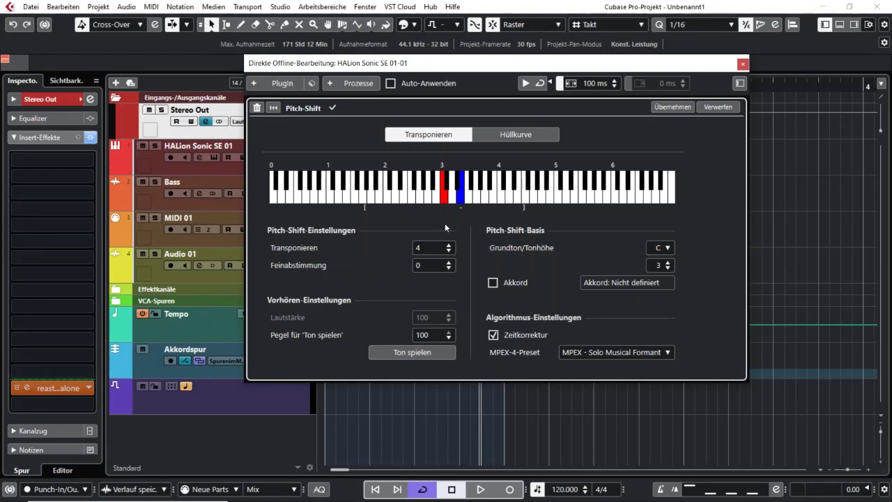
Audition the preview tone, try G3 at +7, then return the target to E3 at +4.
left_click(418, 353)
left_click(476, 198)
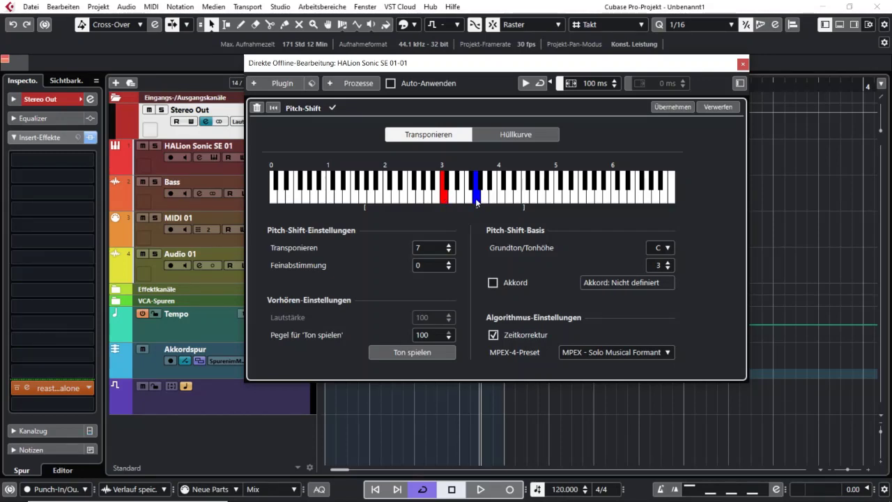
left_click(461, 201)
left_click_drag(587, 69, 681, 14)
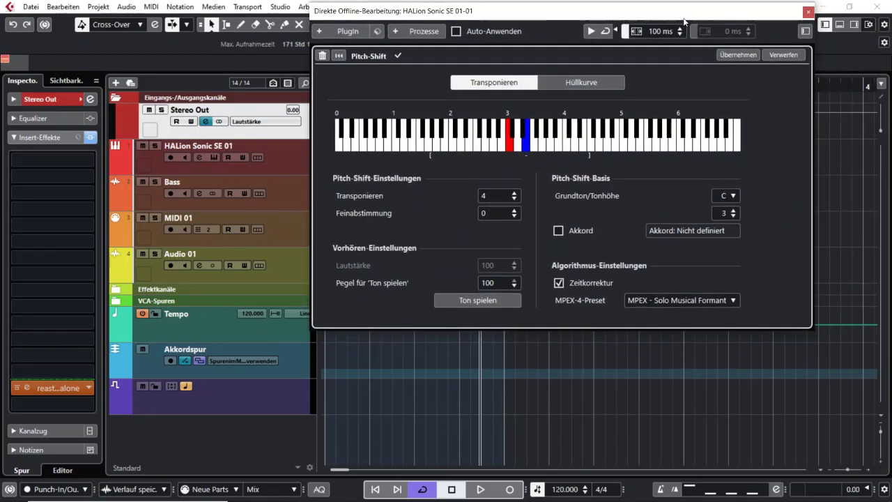
Turn Zeitkorrektur off and move the processing dialog to view the project tracks.
left_click(558, 283)
left_click_drag(583, 10, 543, 232)
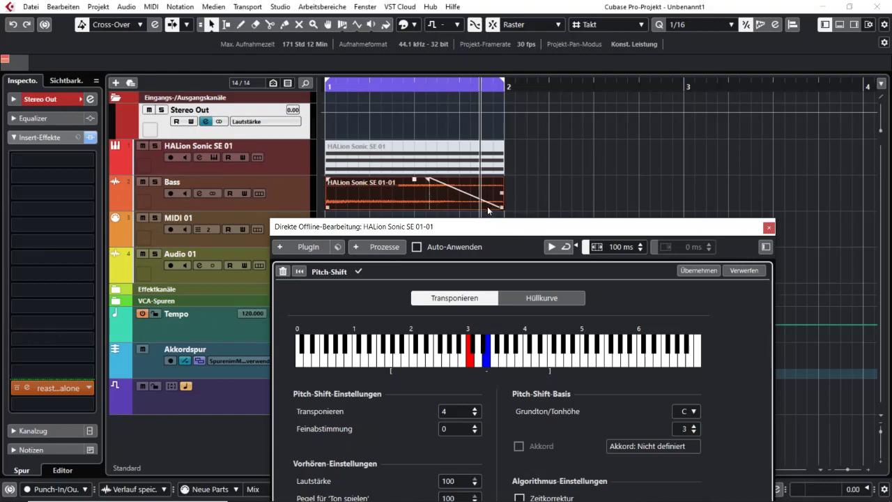
left_click_drag(499, 227, 508, 88)
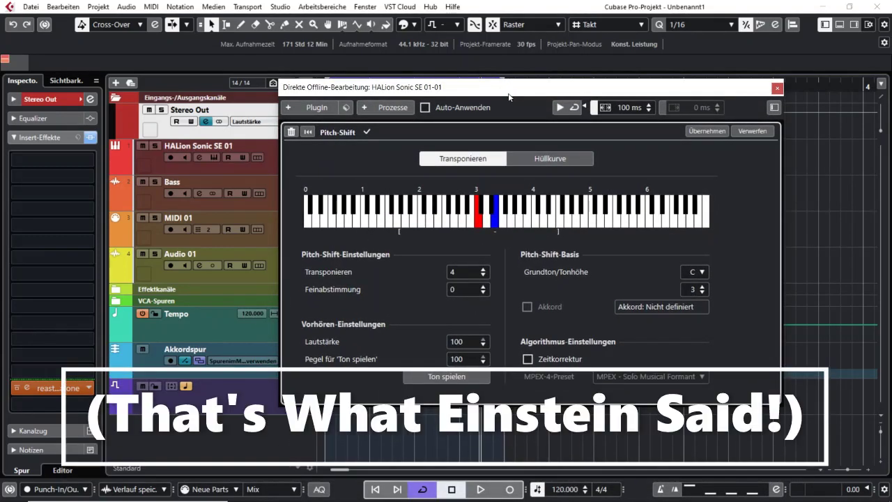
Turn Zeitkorrektur back on and open the MPEX-4 algorithm preset list.
left_click(527, 359)
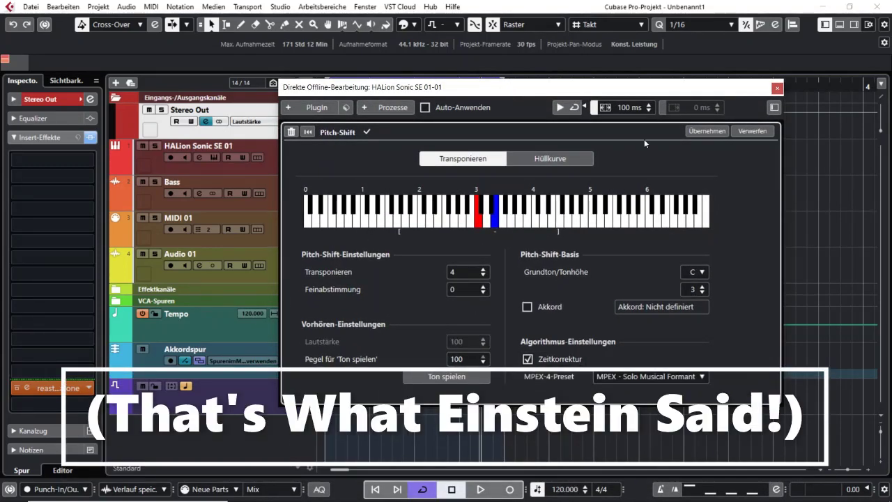
left_click_drag(636, 98, 569, 301)
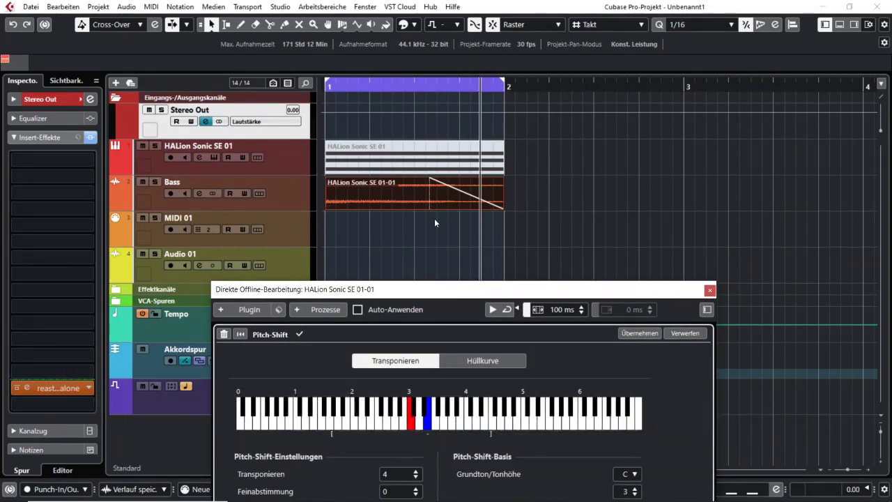
left_click_drag(490, 294, 522, 44)
left_click(665, 328)
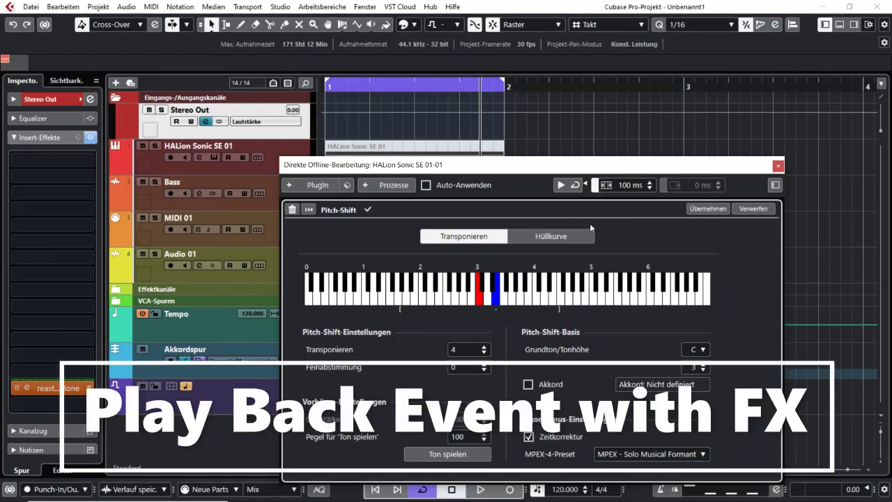
Preview the 4-semitone pitch-shifted bass event with looped playback.
left_click_drag(617, 169, 672, 72)
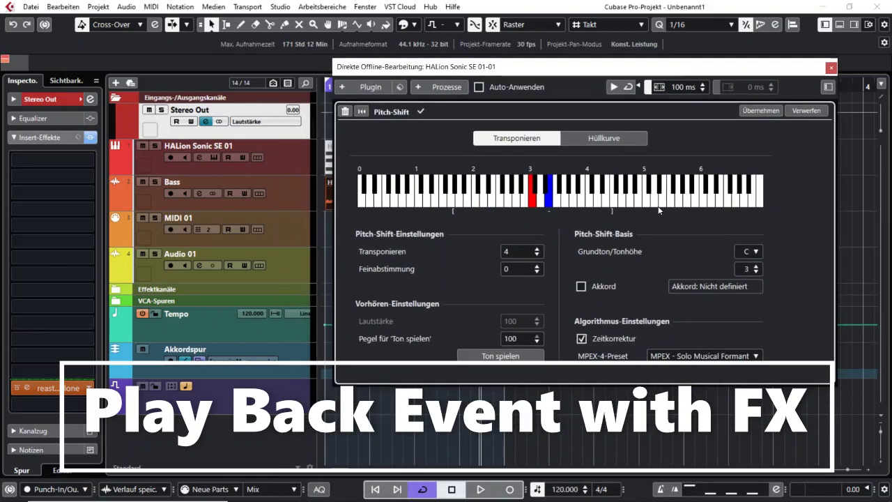
left_click(612, 88)
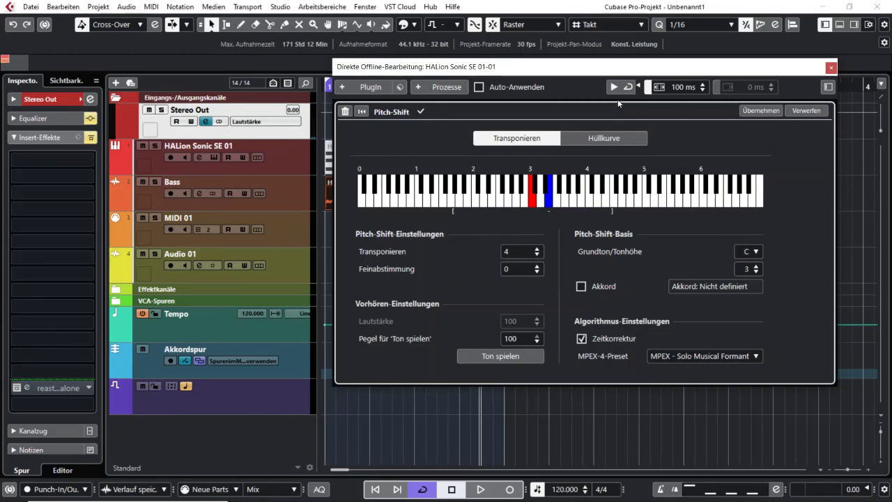
left_click(628, 86)
Lower the preview volume, then raise it back up.
left_click(639, 87)
mouse_move(655, 94)
left_mouse_down()
mouse_move(659, 130)
mouse_move(660, 94)
mouse_move(659, 104)
left_mouse_up()
left_click(639, 88)
left_click_drag(657, 129, 659, 89)
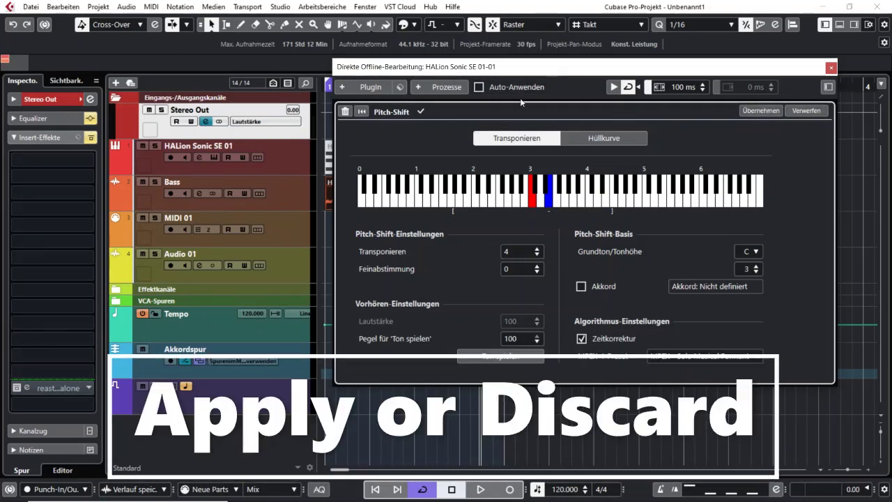
Apply the 4-semitone Pitch-Shift to the bass event with Übernehmen.
left_click_drag(528, 66, 499, 126)
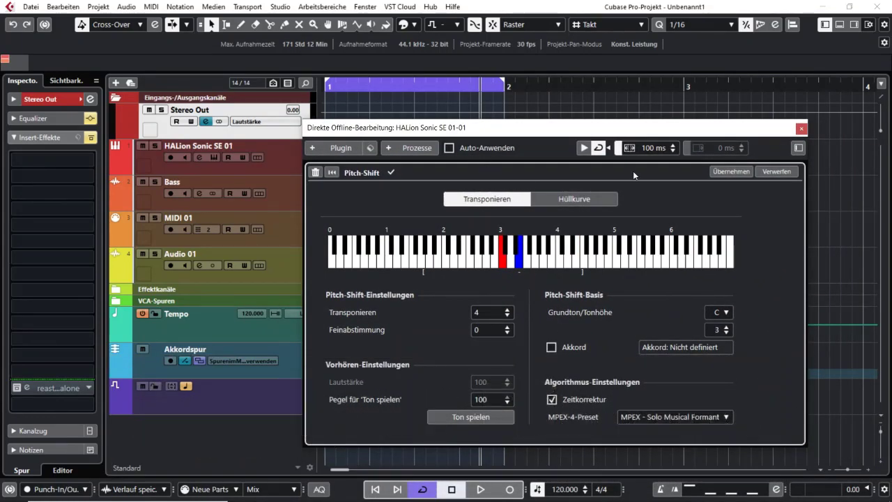
left_click_drag(538, 128, 700, 83)
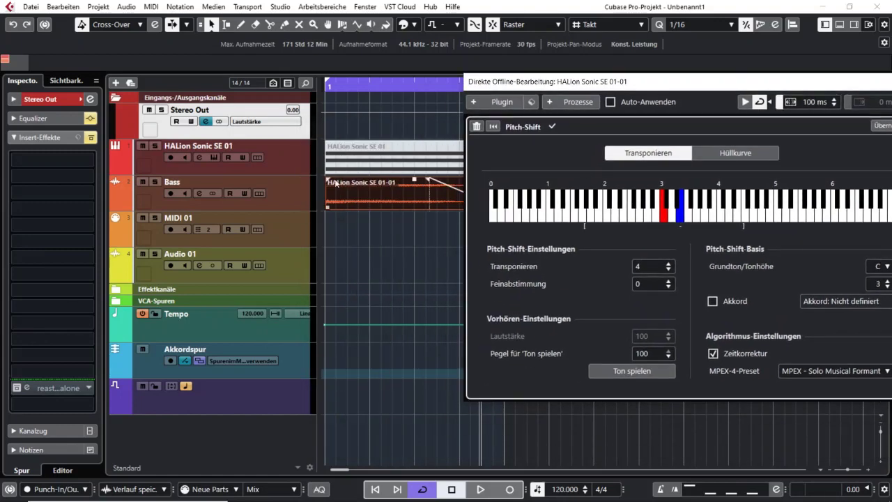
mouse_move(384, 190)
left_click_drag(695, 83, 454, 51)
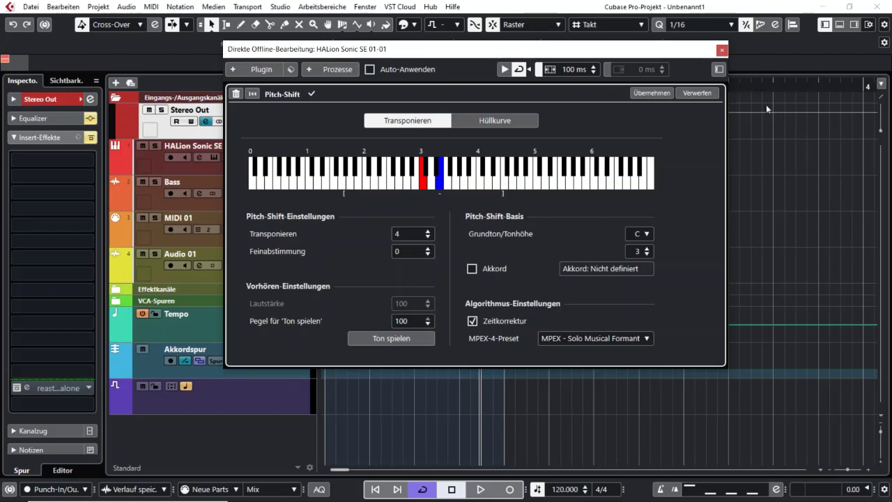
left_click(648, 93)
Add Pitch-Shift again from the Prozesse list.
left_click_drag(720, 67, 726, 219)
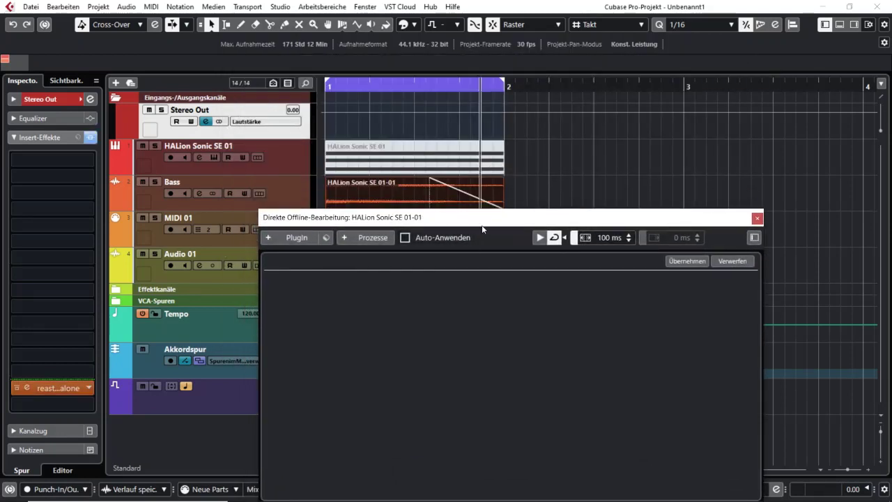
left_click_drag(487, 223, 497, 97)
left_click(379, 111)
left_click(437, 213)
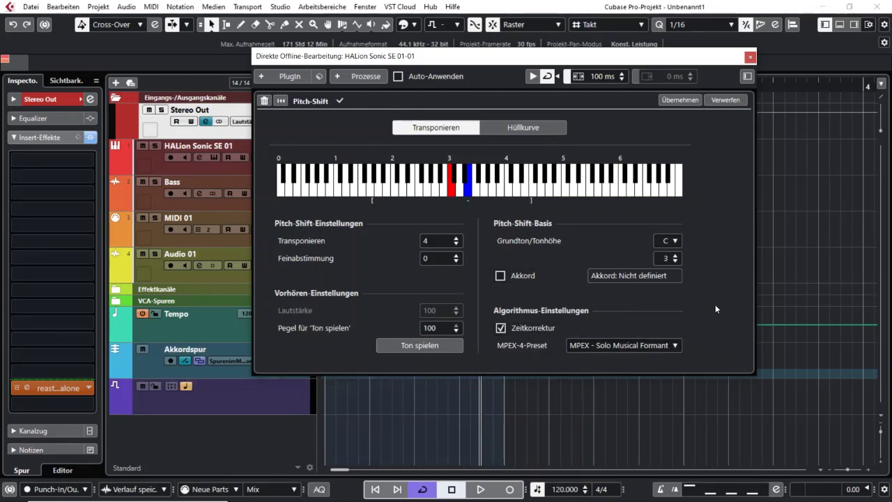
Close the Direkte Offline-Bearbeitung dialog, leaving the lower zone hidden.
left_click(750, 59)
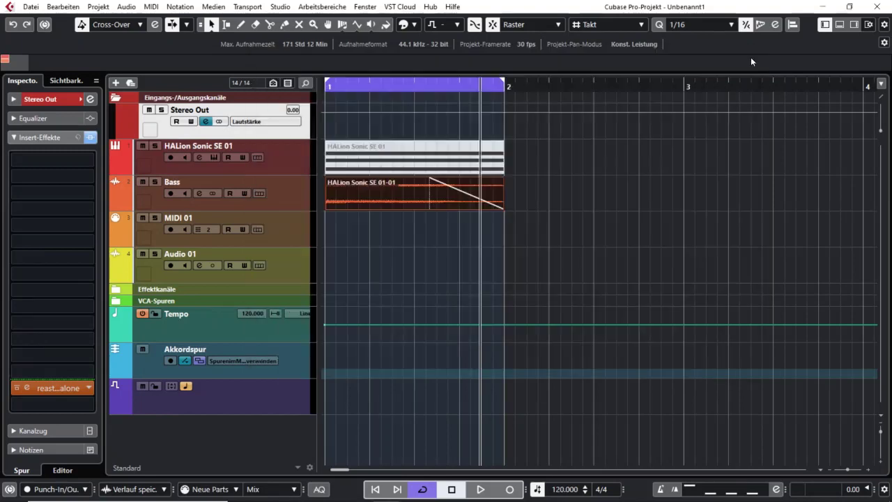
left_click(840, 25)
left_click(839, 24)
Enable Infozeile in the window layout options to show the event's Transpose field.
left_click(868, 25)
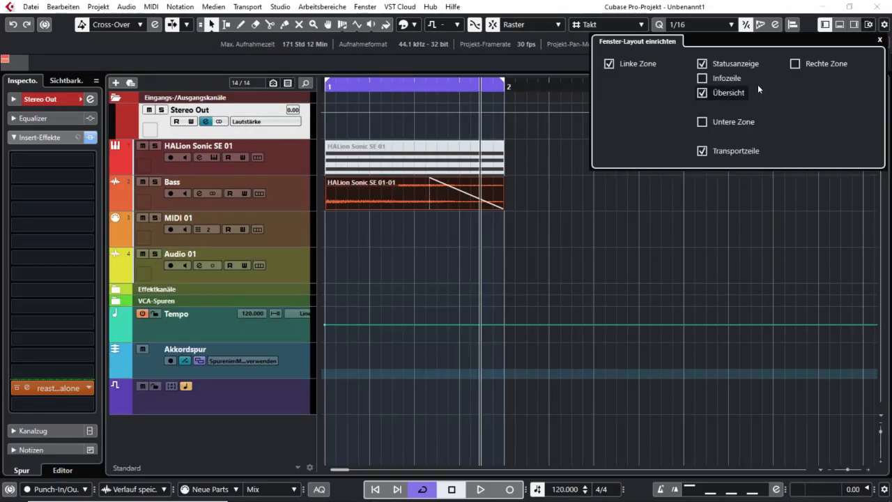
left_click(728, 79)
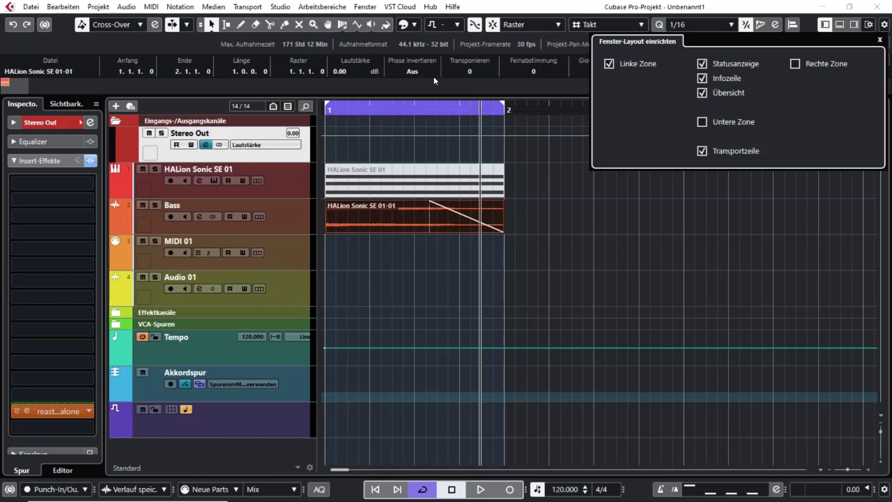
left_click(452, 75)
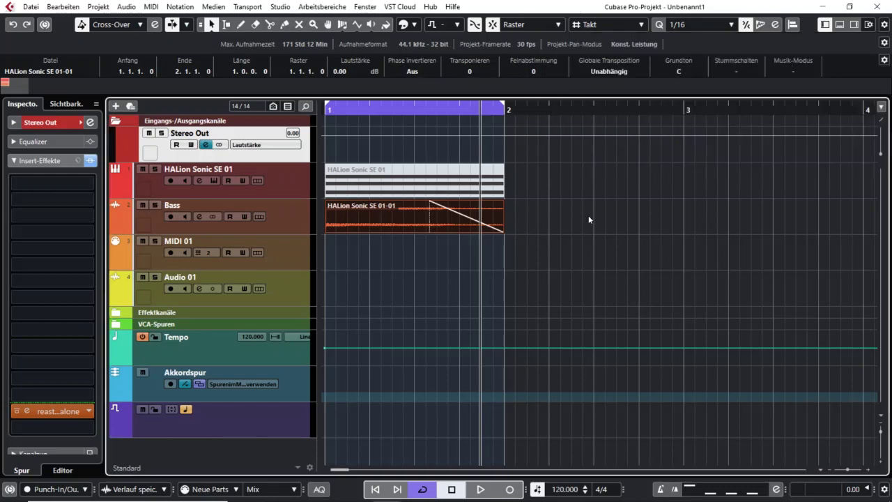